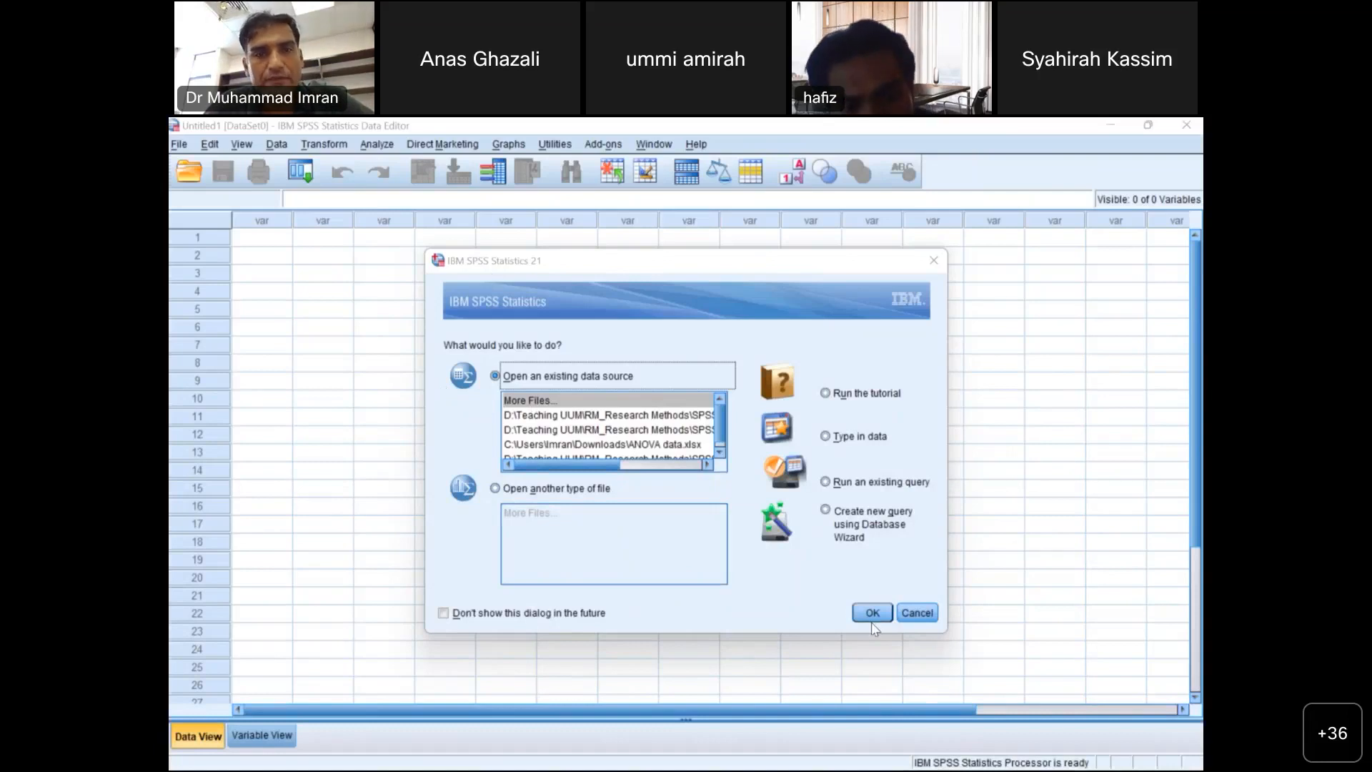
Dismiss the startup dialog and browse for a data file in the SPSS folder under D:\Teaching UUM\RM_Research Methods
click(932, 263)
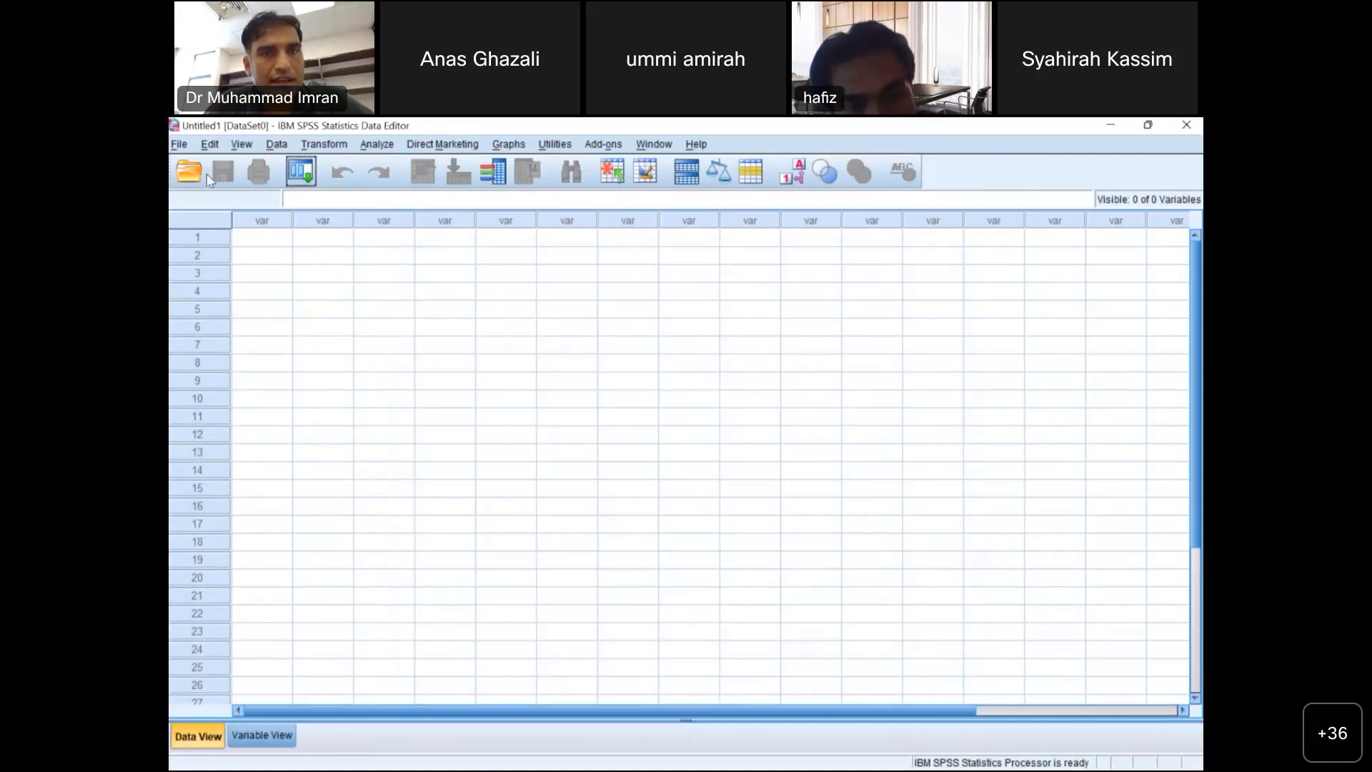
click(179, 143)
mouse_move(286, 184)
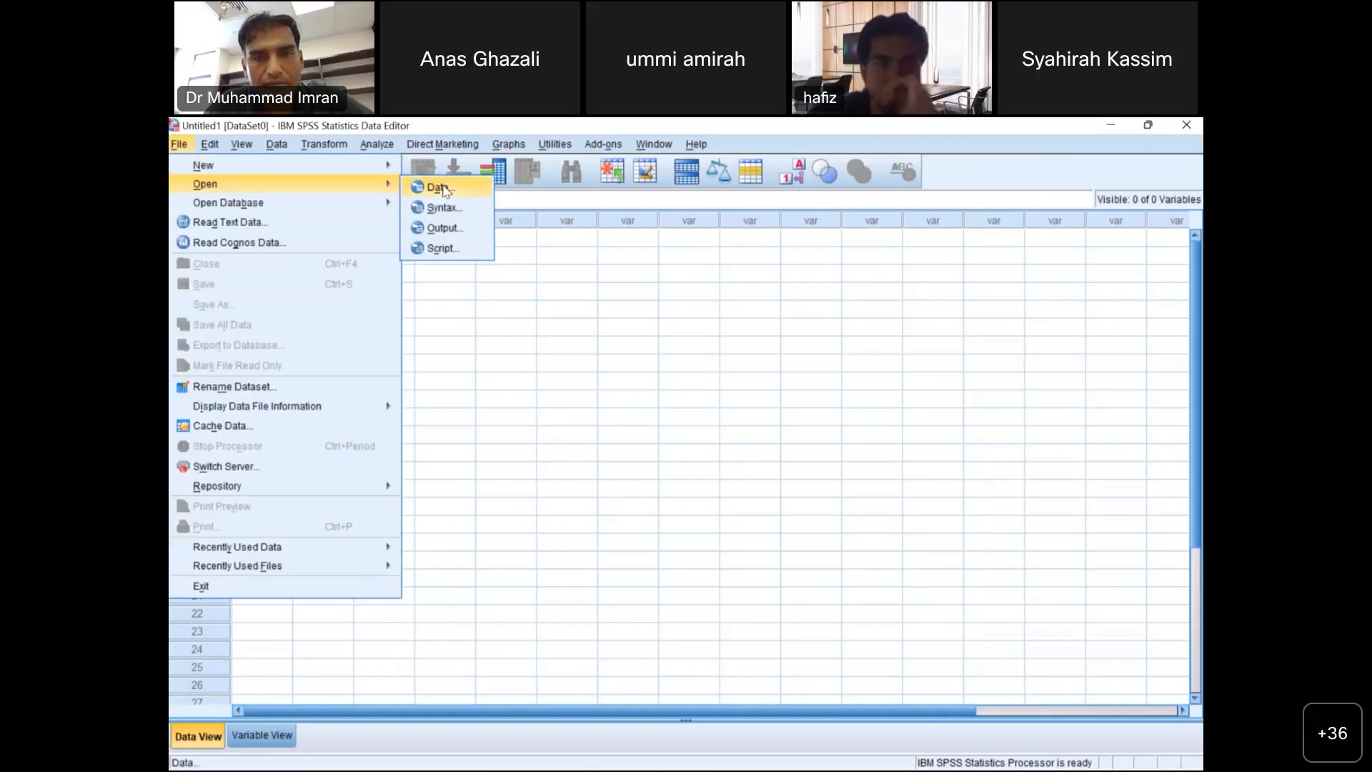
click(438, 187)
click(623, 327)
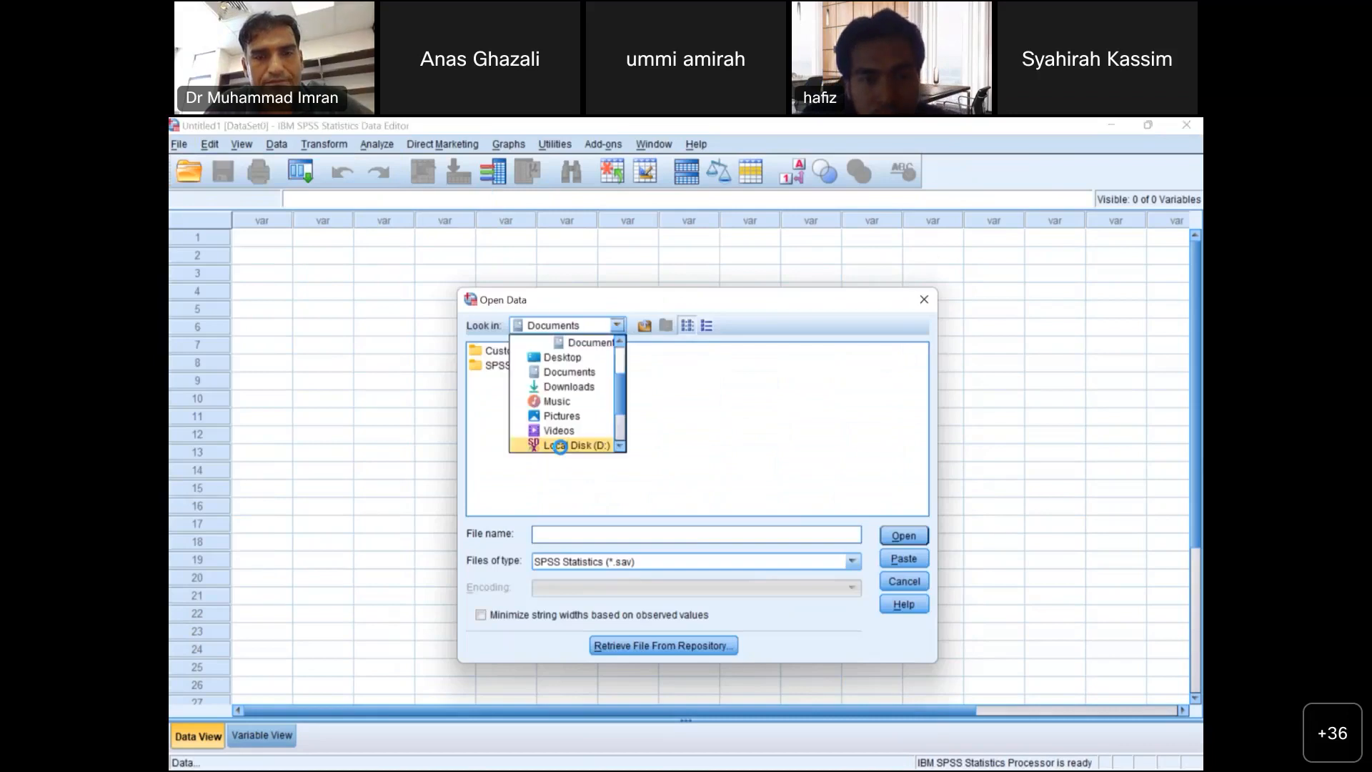
click(559, 446)
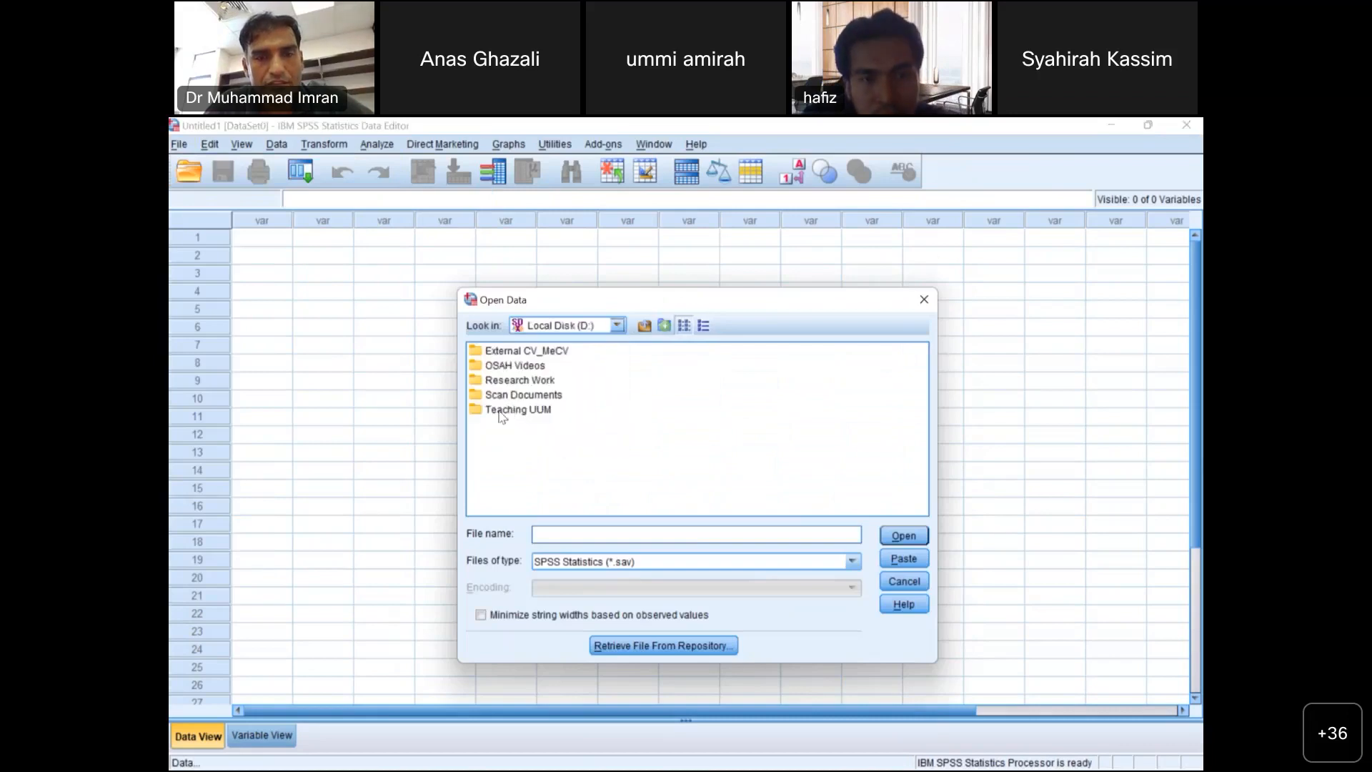
double_click(503, 411)
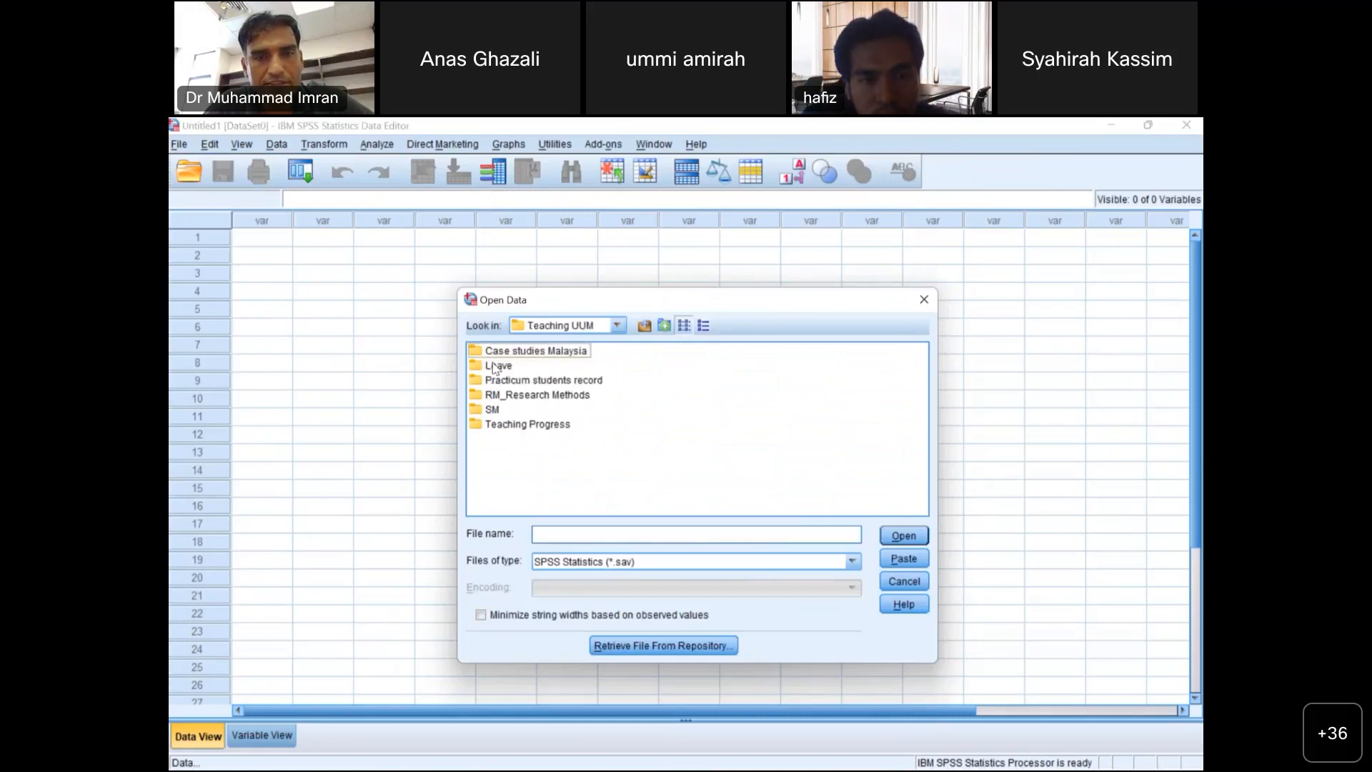
double_click(496, 396)
click(483, 351)
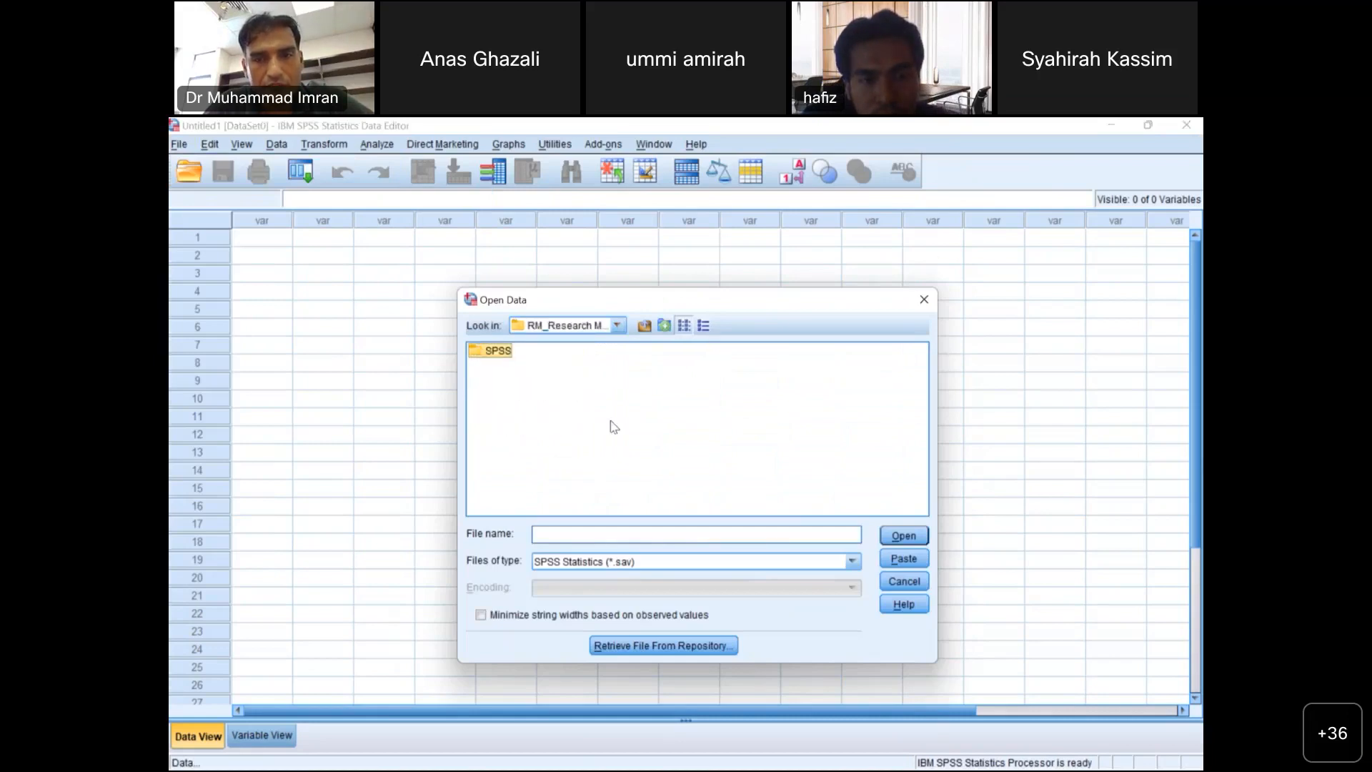
key(Return)
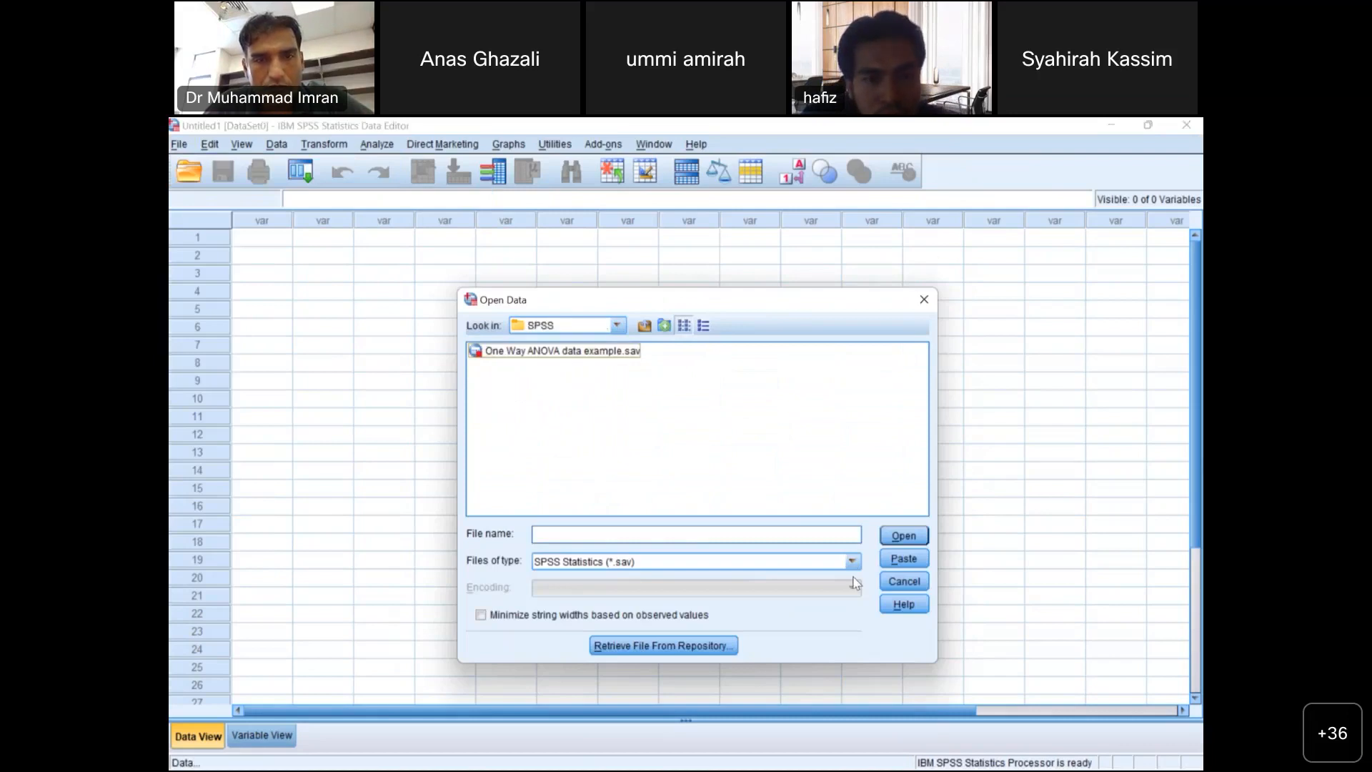
List all file types and import Data Sheet_fear_covid-19.xlsx, reading variable names from the first row
click(852, 561)
scroll(585, 684, down, 3)
click(585, 681)
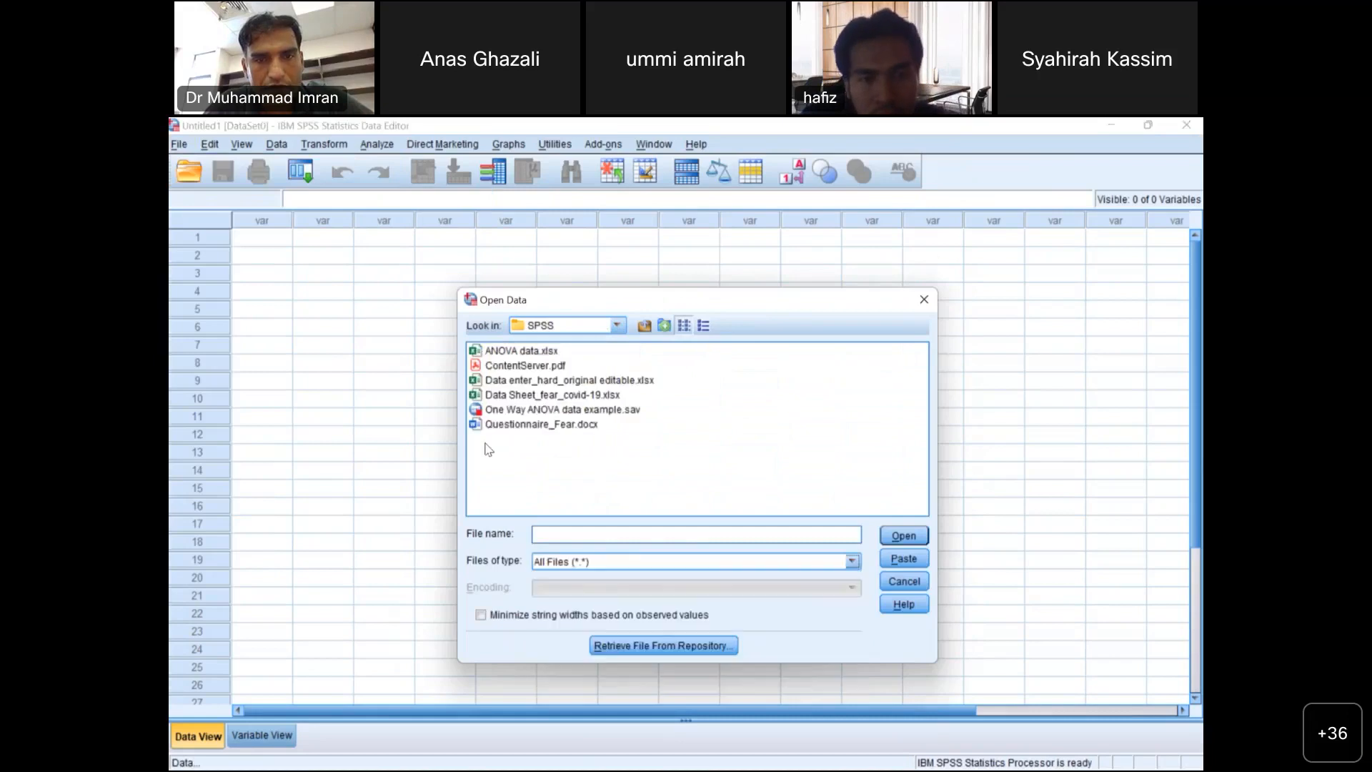
click(547, 394)
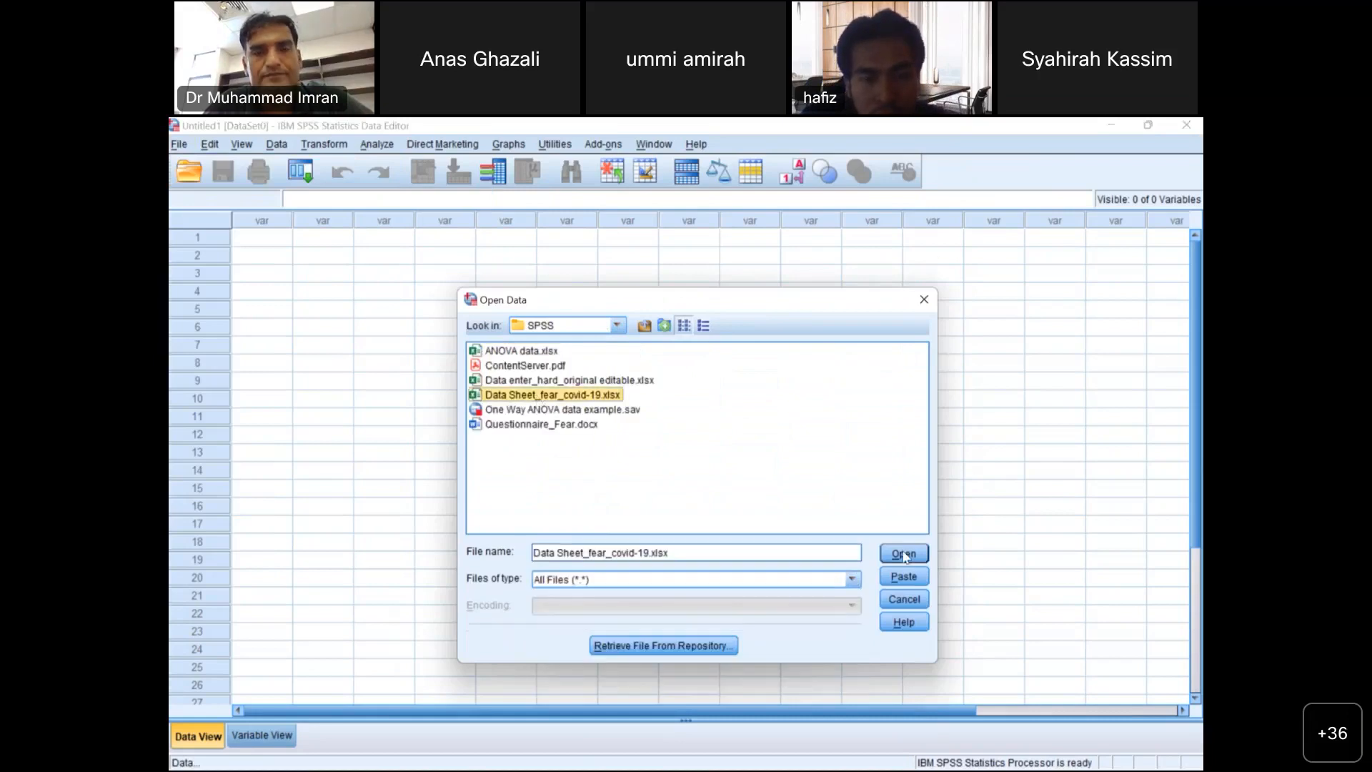
click(904, 555)
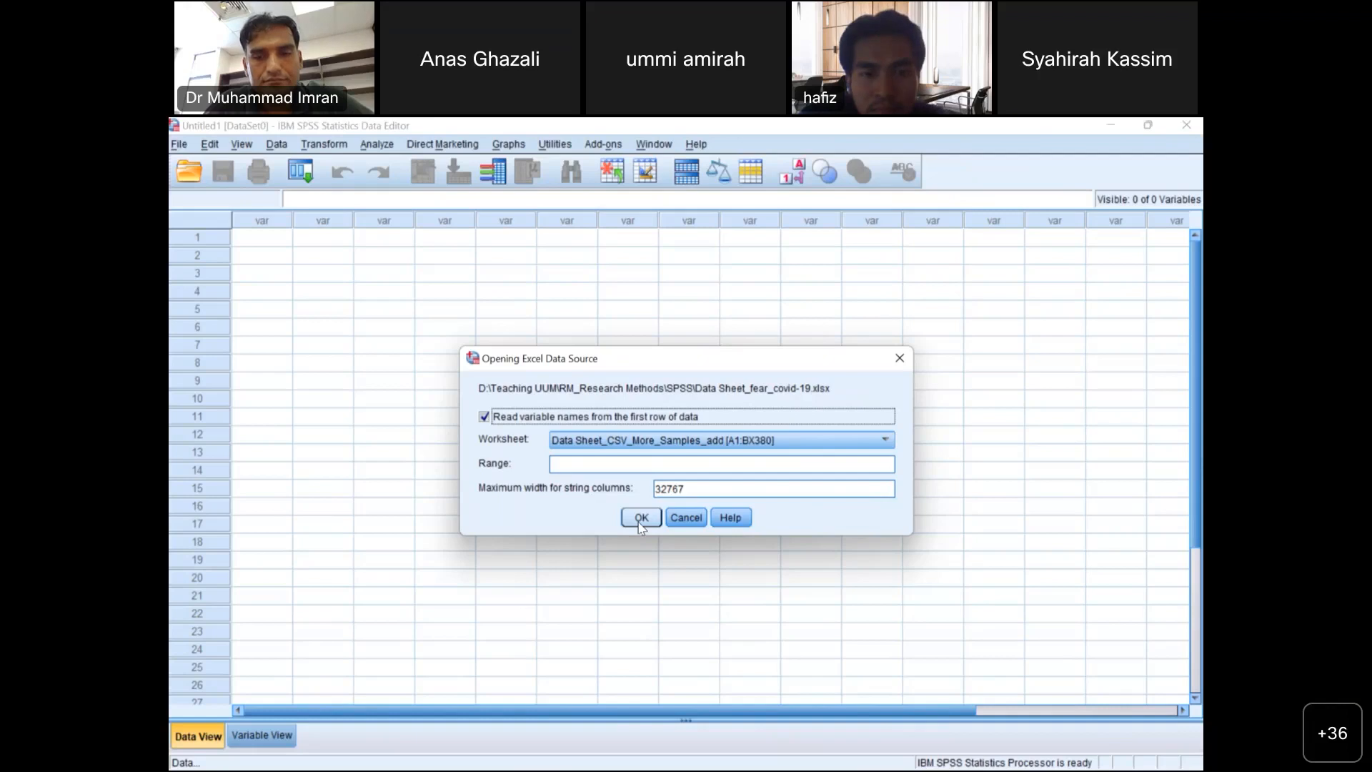
click(641, 519)
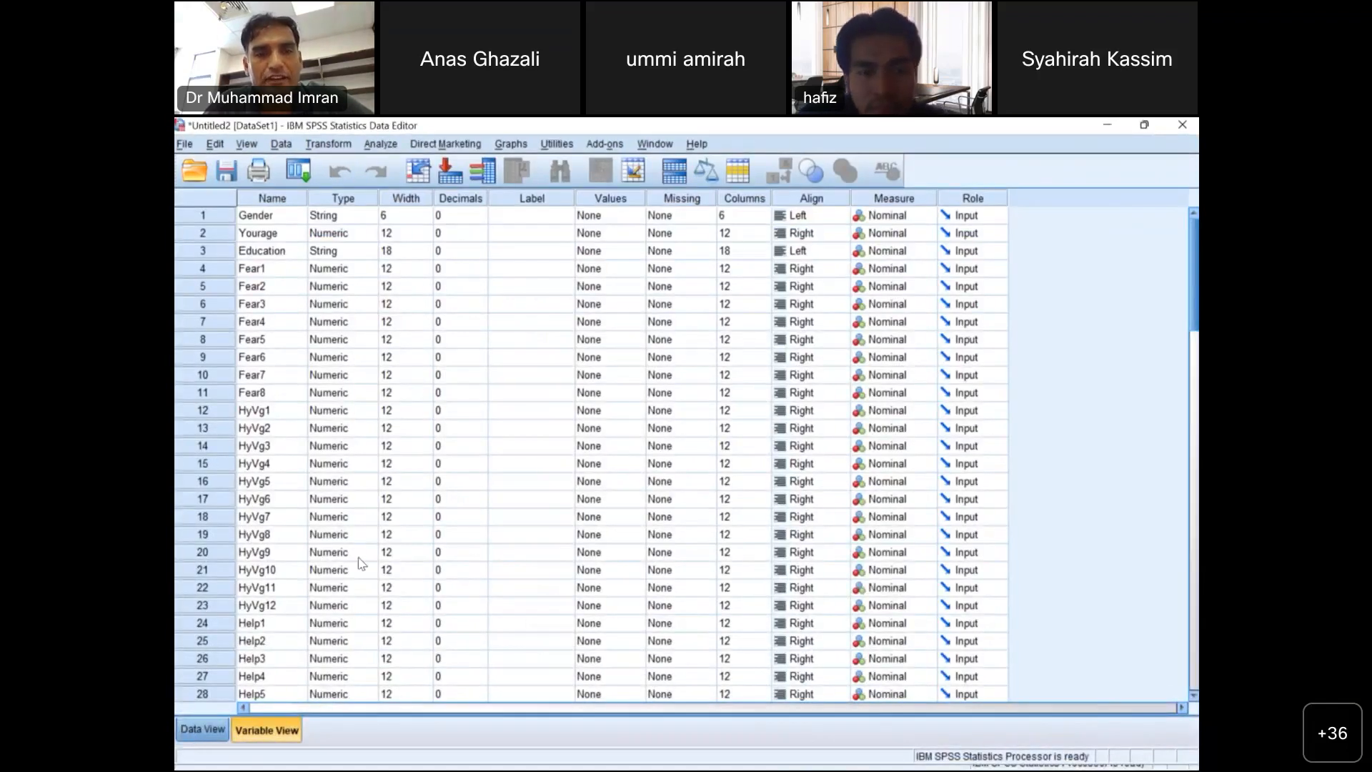
Examine the imported cases and the list of variable definitions, from Gender down to the WampP items
scroll(361, 562, down, 14)
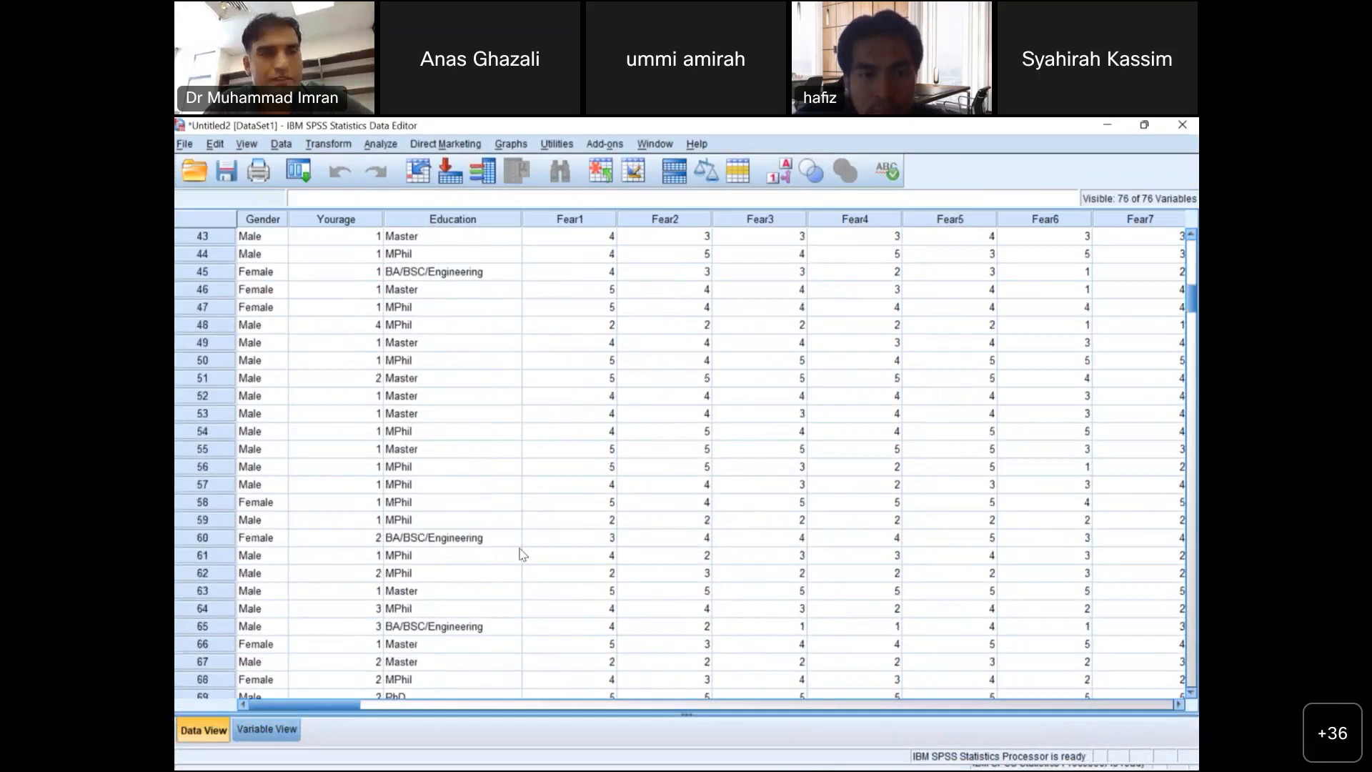
scroll(521, 554, up, 14)
click(268, 727)
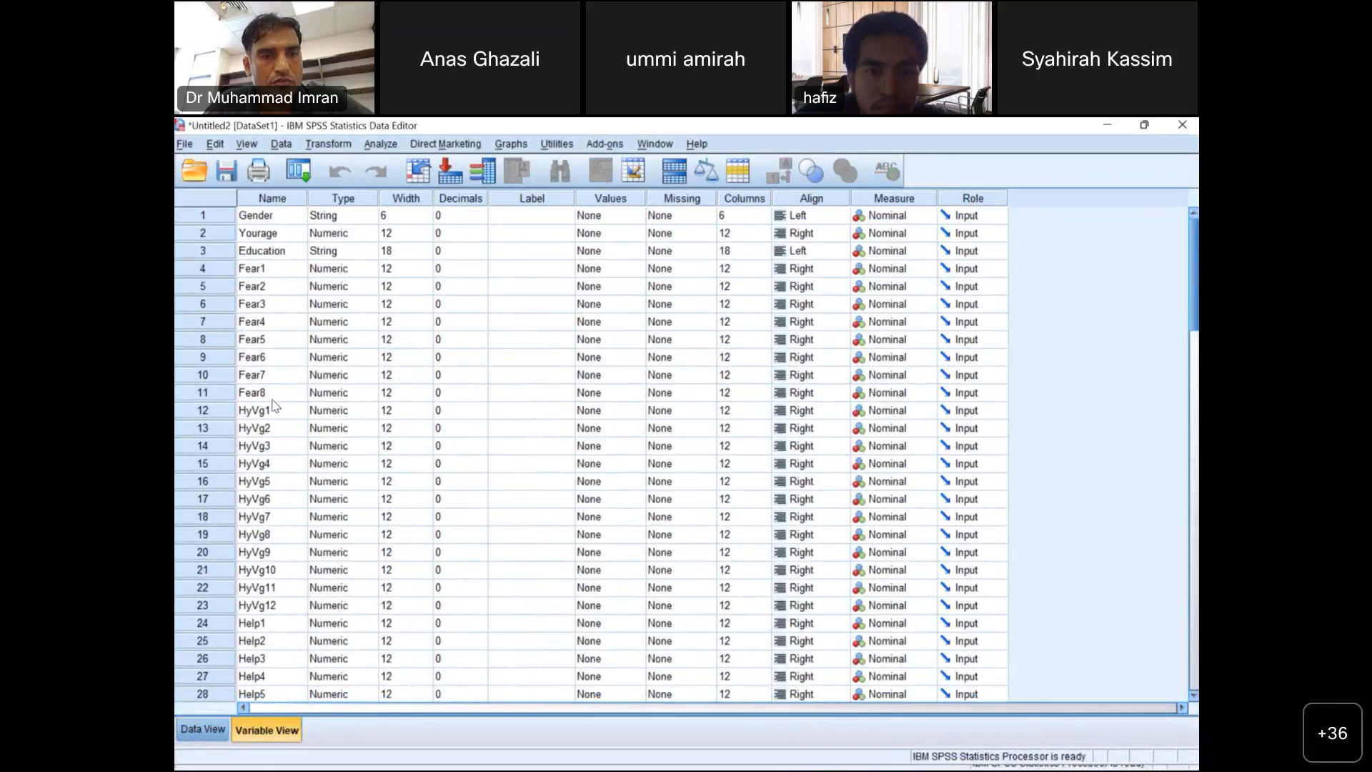
scroll(279, 501, down, 3)
scroll(283, 590, down, 2)
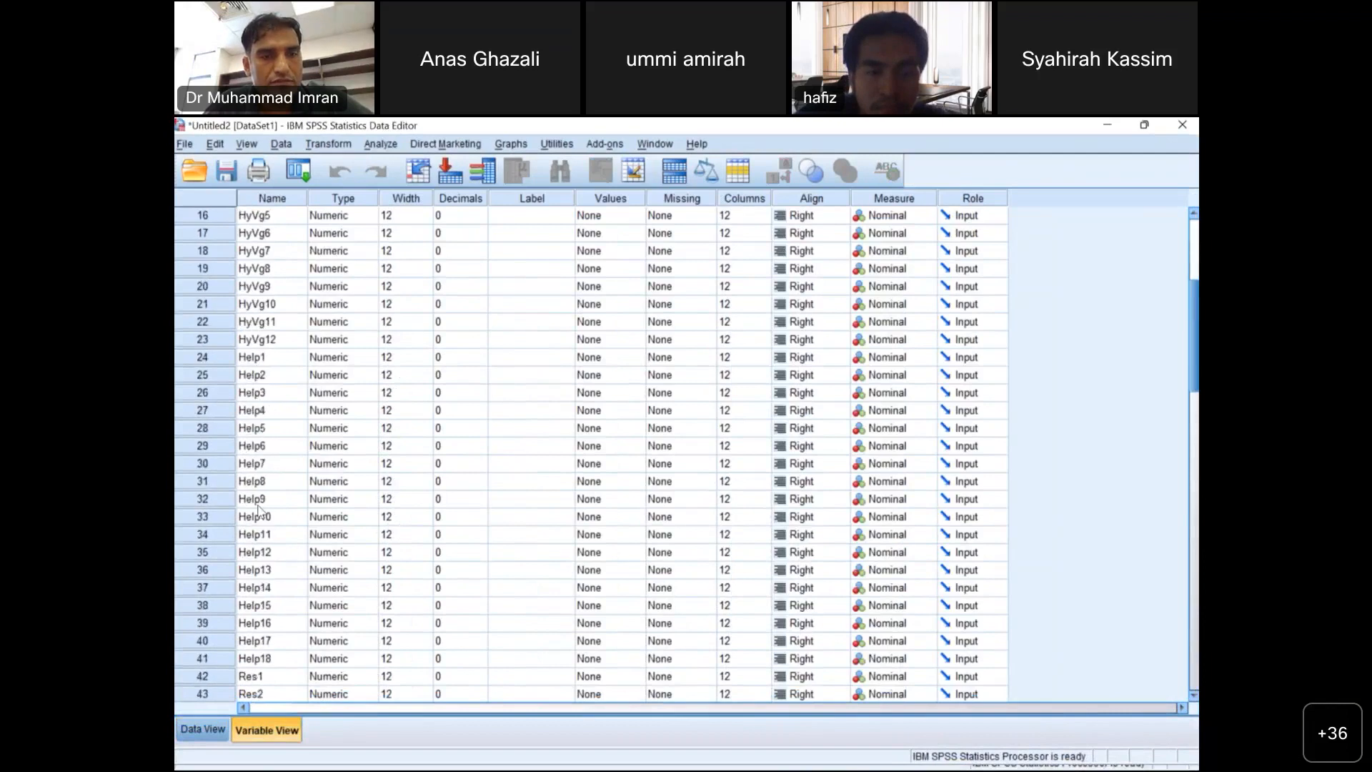
scroll(299, 591, down, 4)
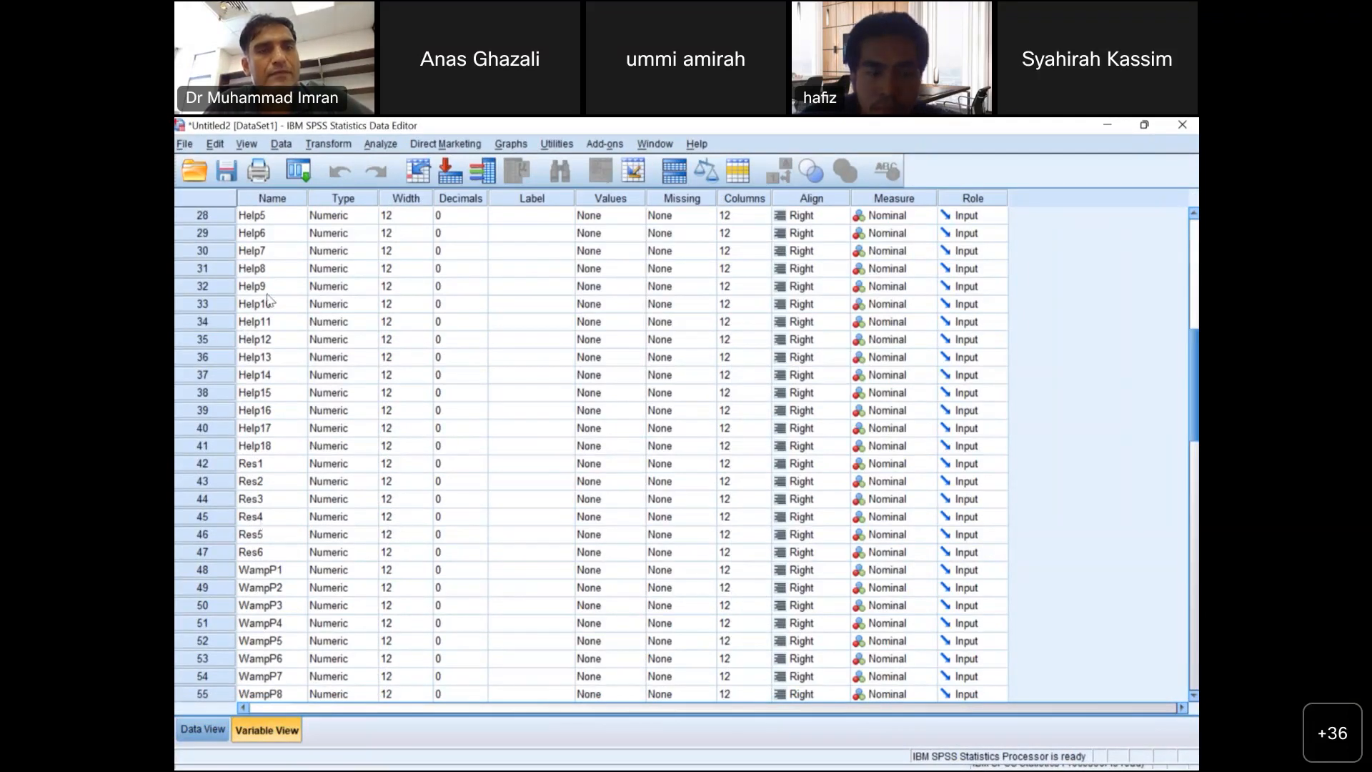
scroll(257, 289, up, 8)
scroll(257, 286, up, 1)
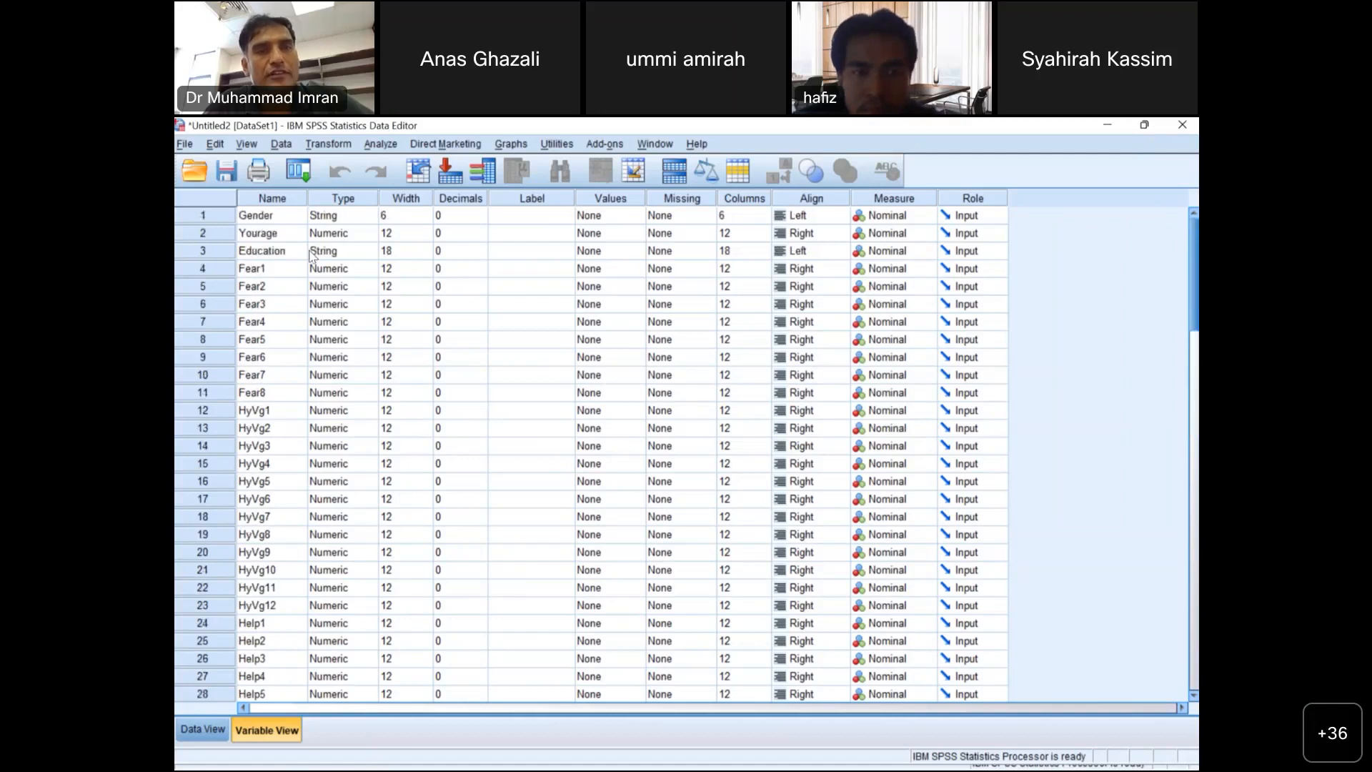
Start a Compute Variable definition with the numeric expression Fear1 + Fear2 + Fear3 + Fear4
click(330, 144)
key(Return)
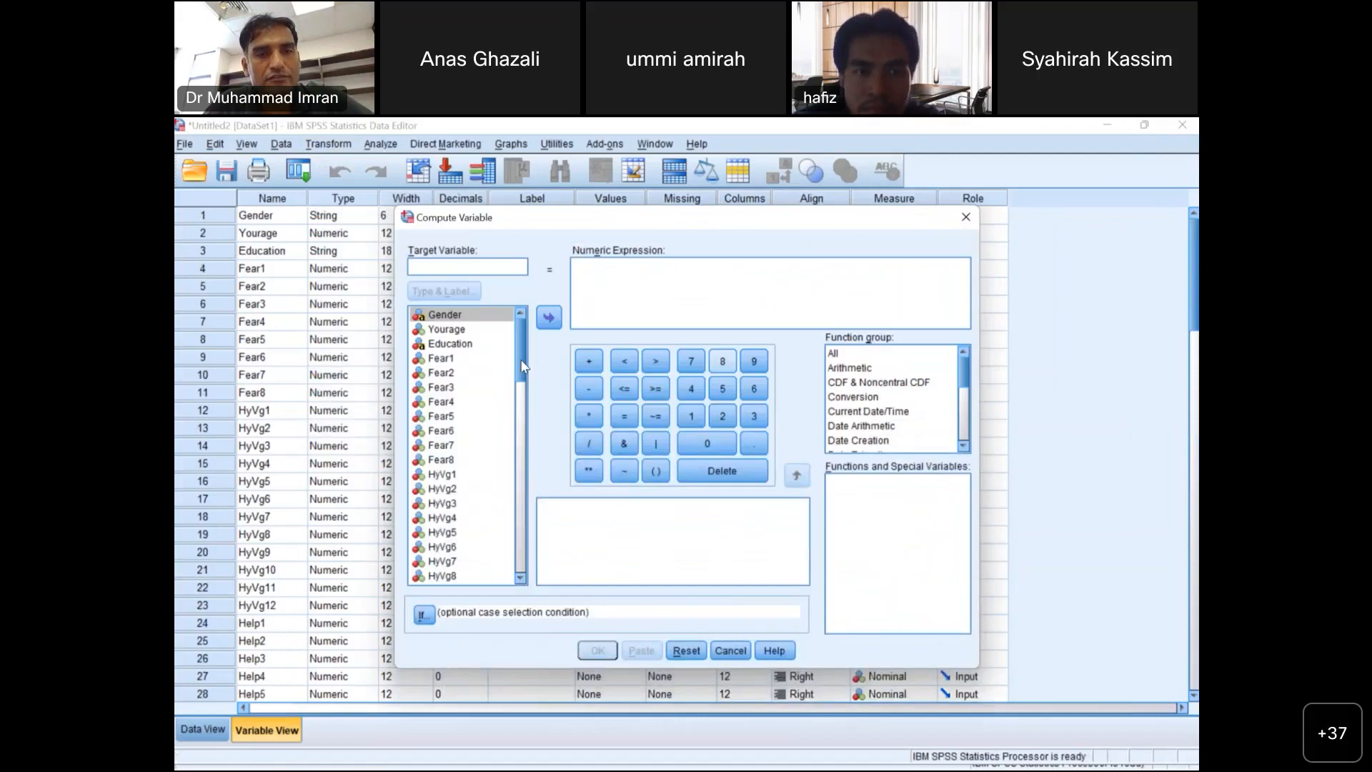
drag(522, 366, 542, 319)
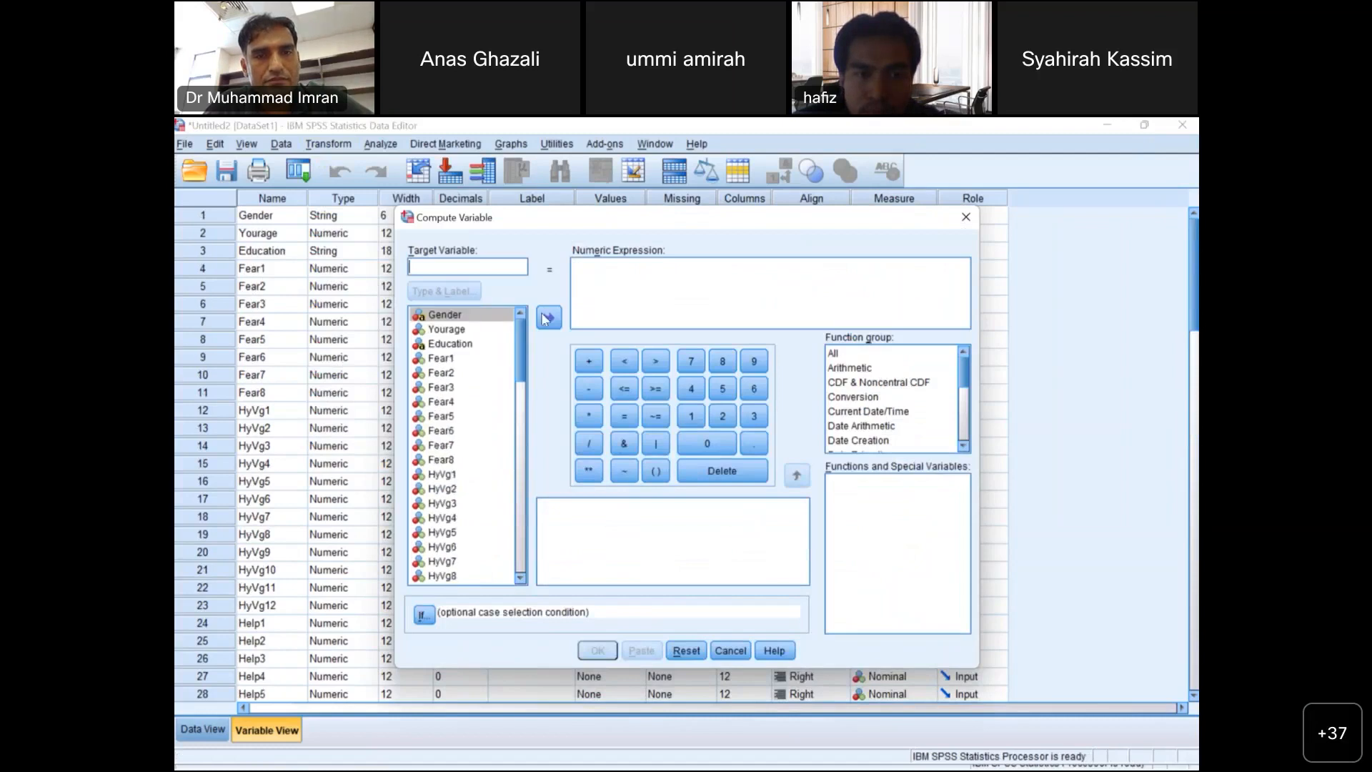
click(441, 358)
click(547, 321)
text(+)
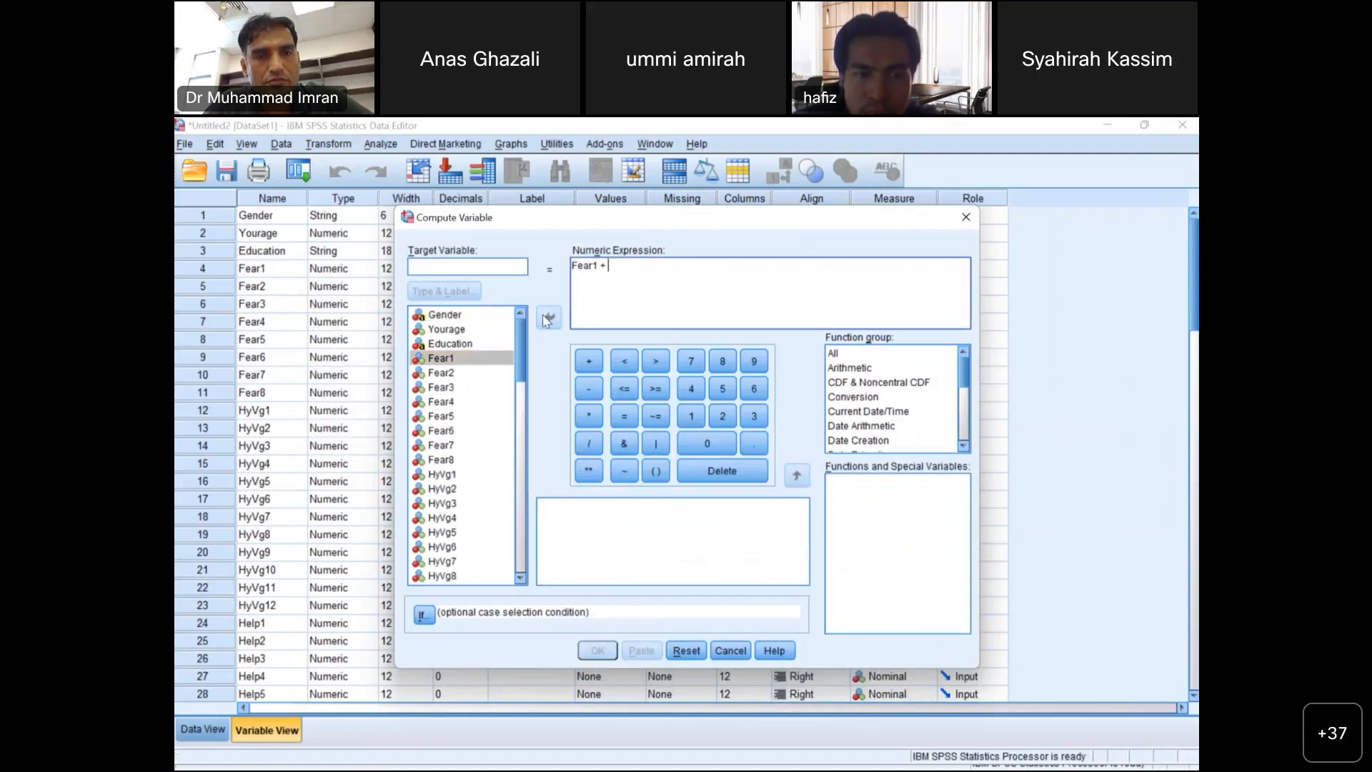
click(441, 373)
click(549, 317)
text(+)
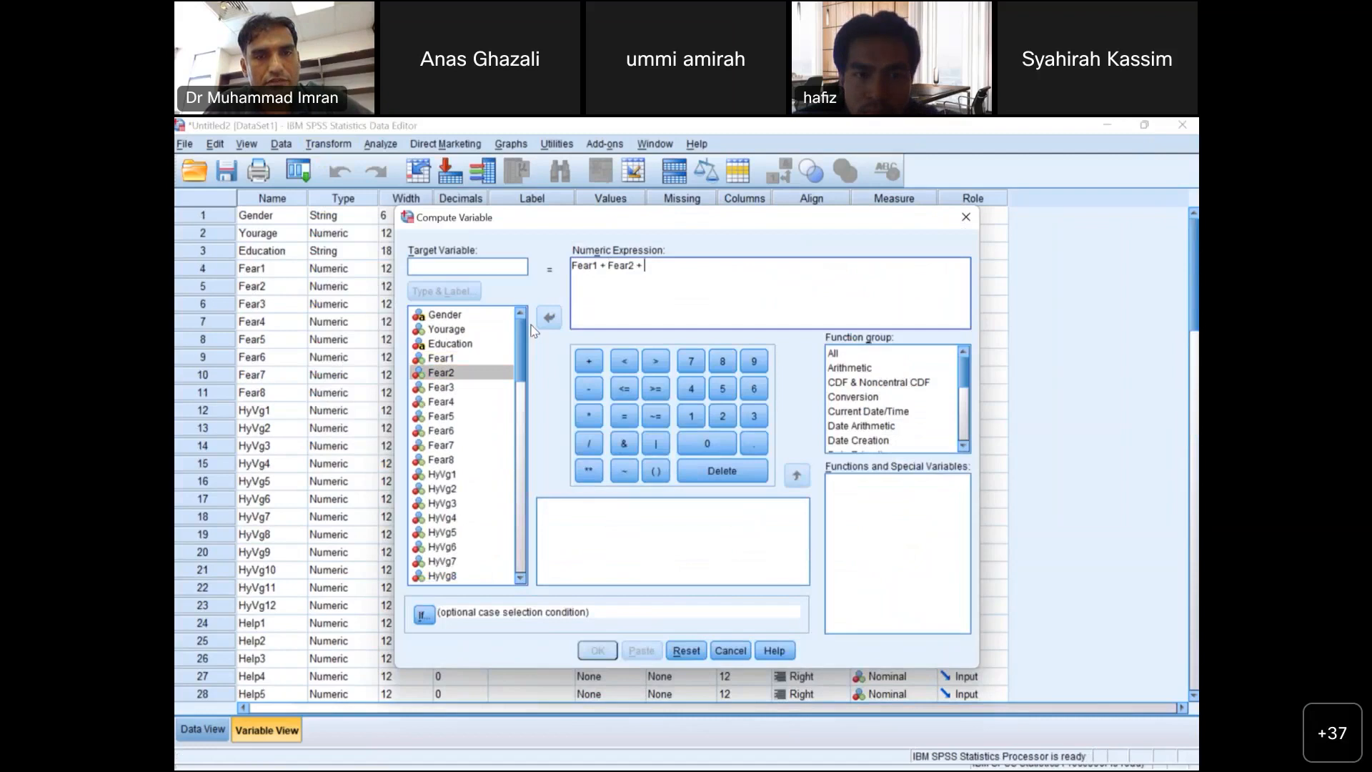
double_click(441, 387)
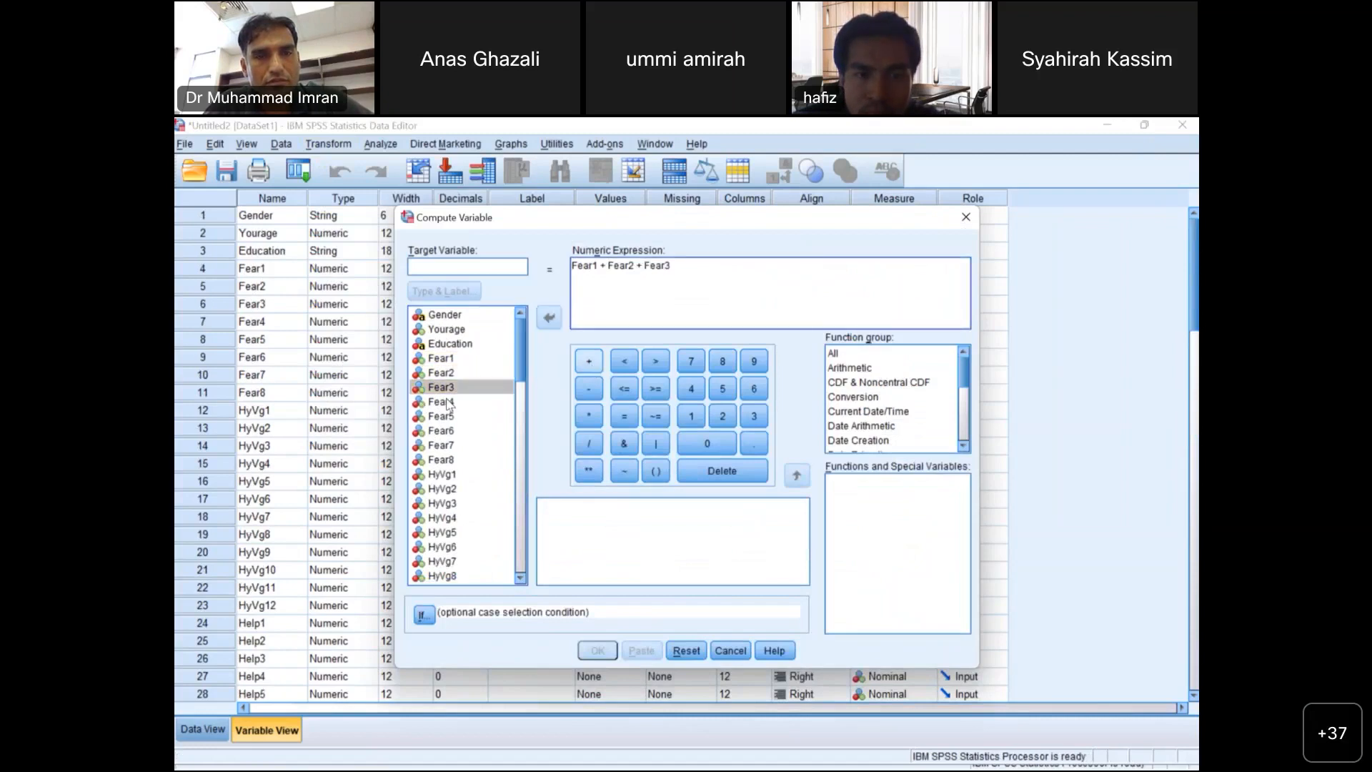
text(+)
double_click(448, 403)
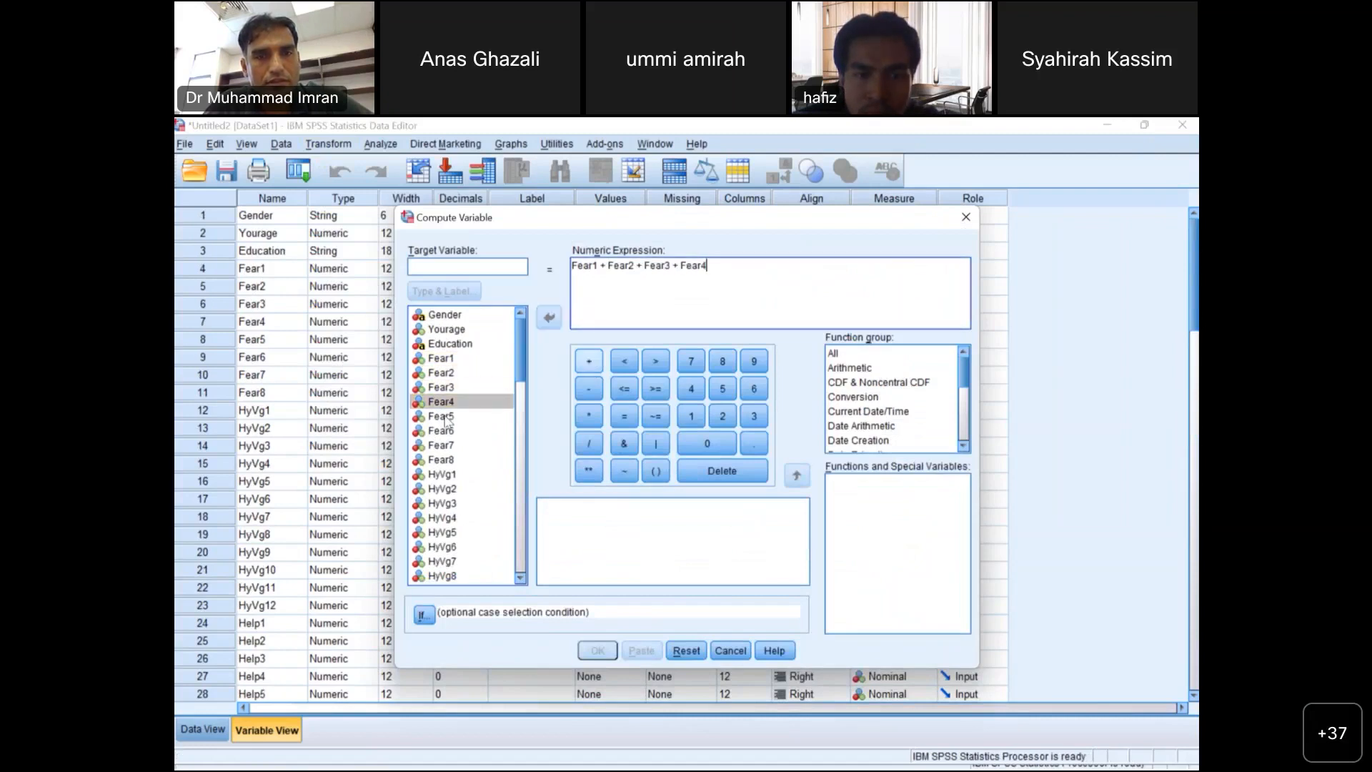
Extend the numeric expression with + Fear5 + Fear6 + Fear7 + Fear8 / 8
click(586, 366)
double_click(441, 416)
click(589, 361)
click(441, 431)
click(548, 318)
click(589, 361)
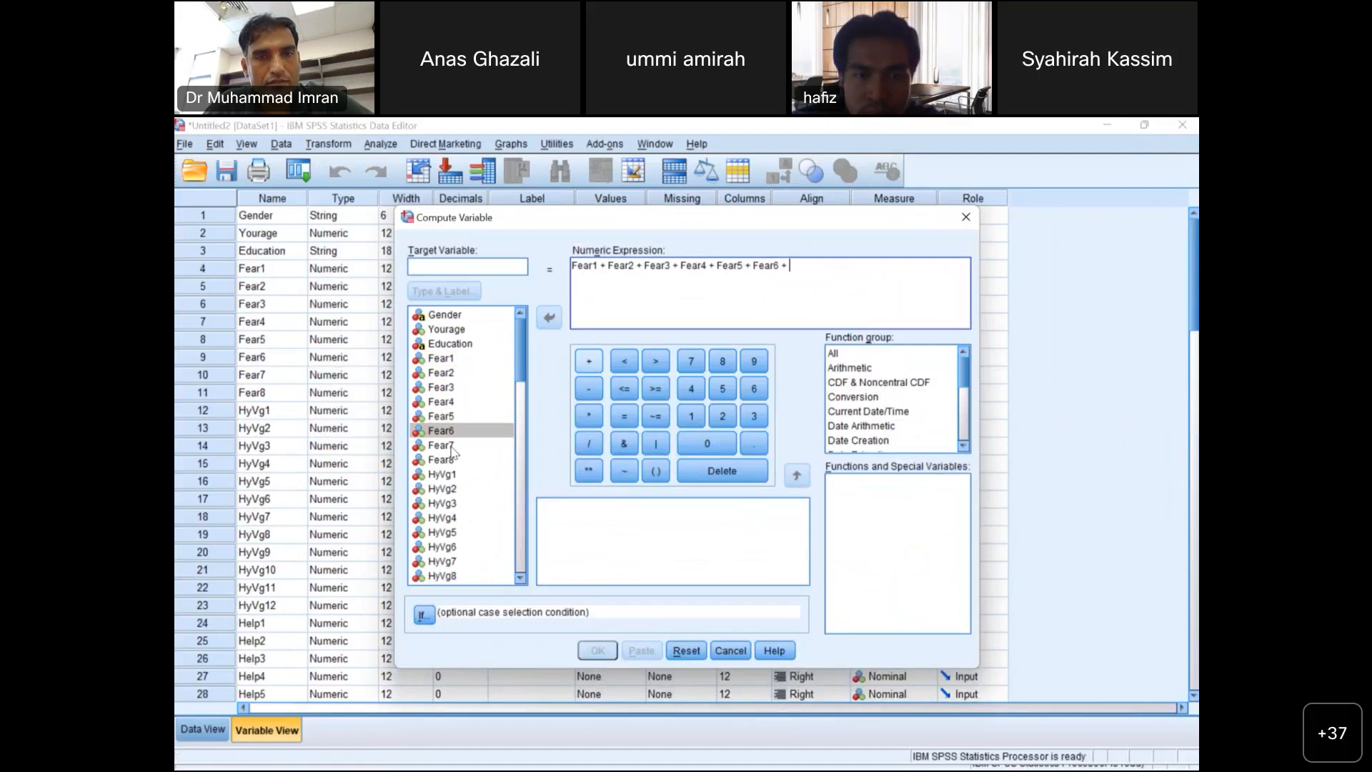
click(441, 444)
click(549, 318)
click(589, 361)
double_click(441, 460)
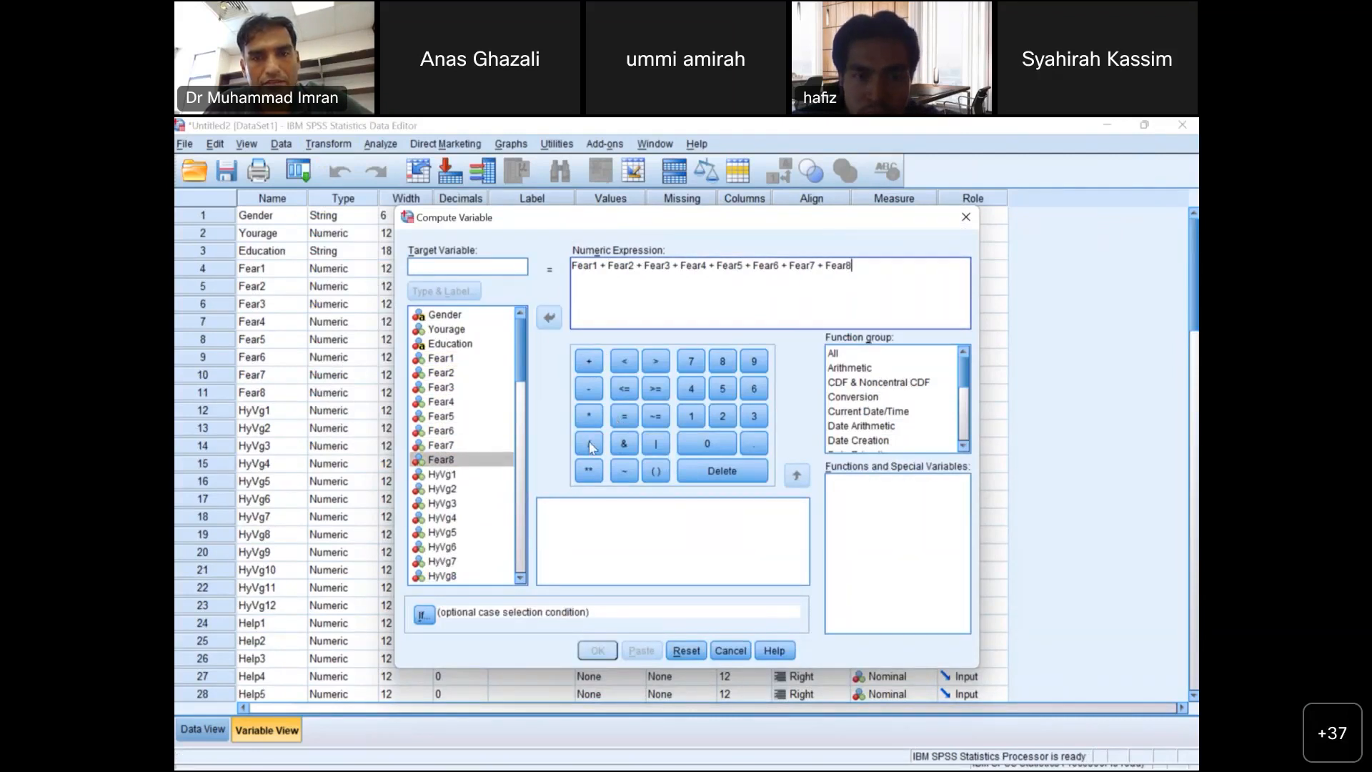
click(588, 443)
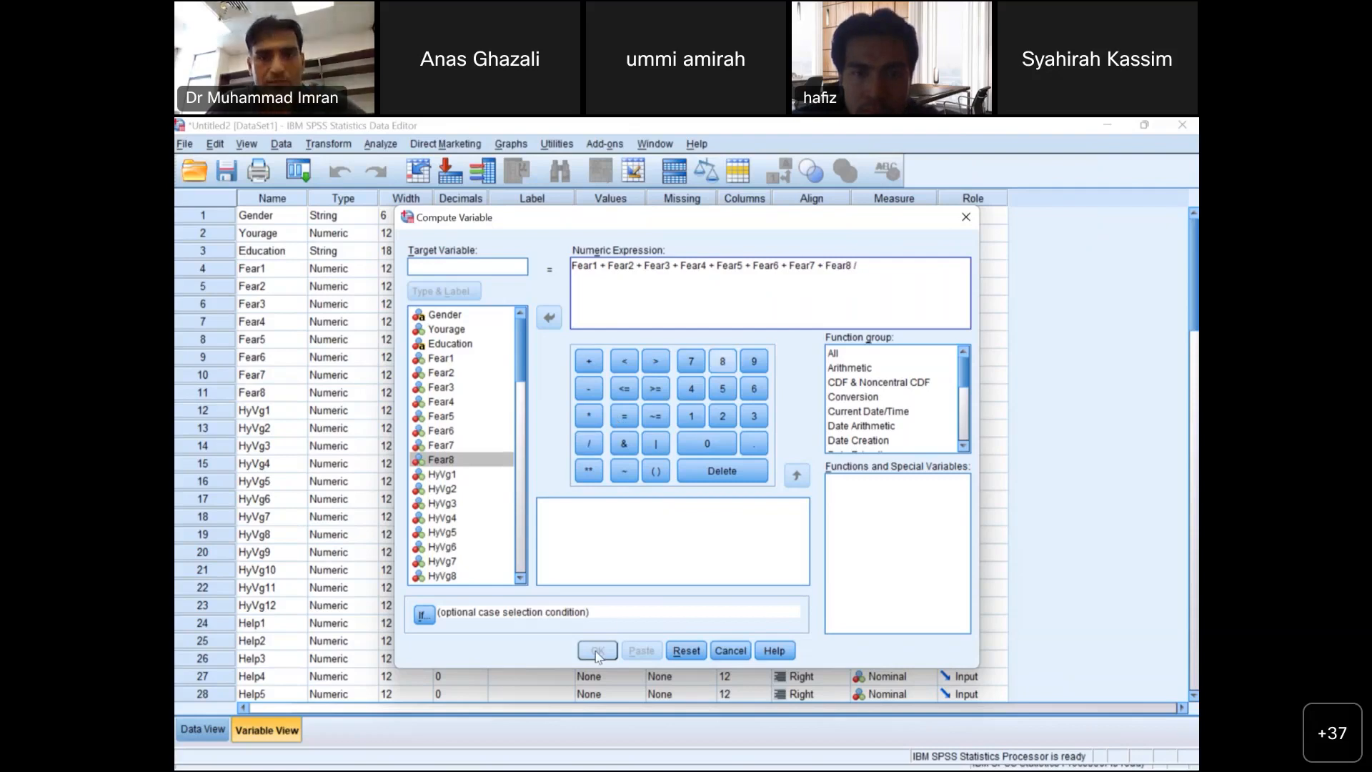
click(723, 361)
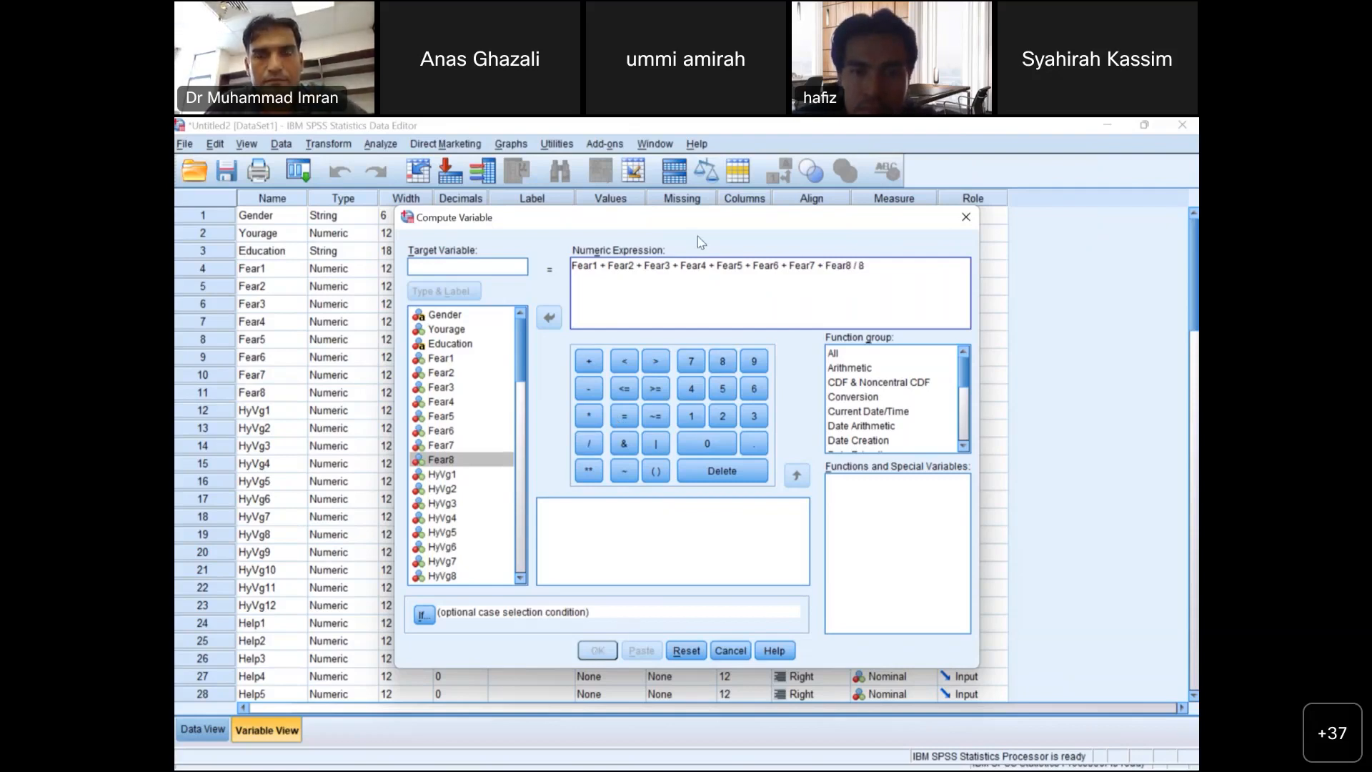
Name the target variable Fear_Covid and run the computation
drag(592, 218, 473, 208)
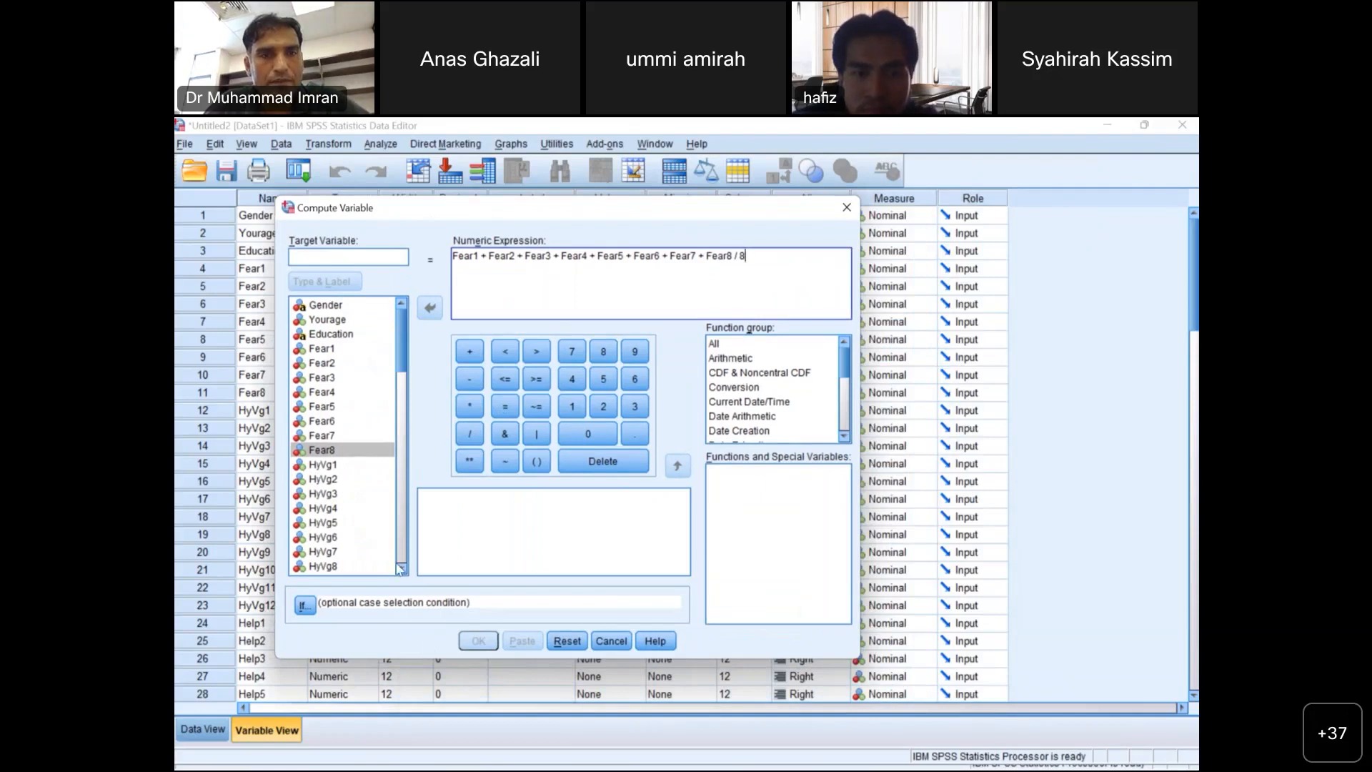
click(347, 256)
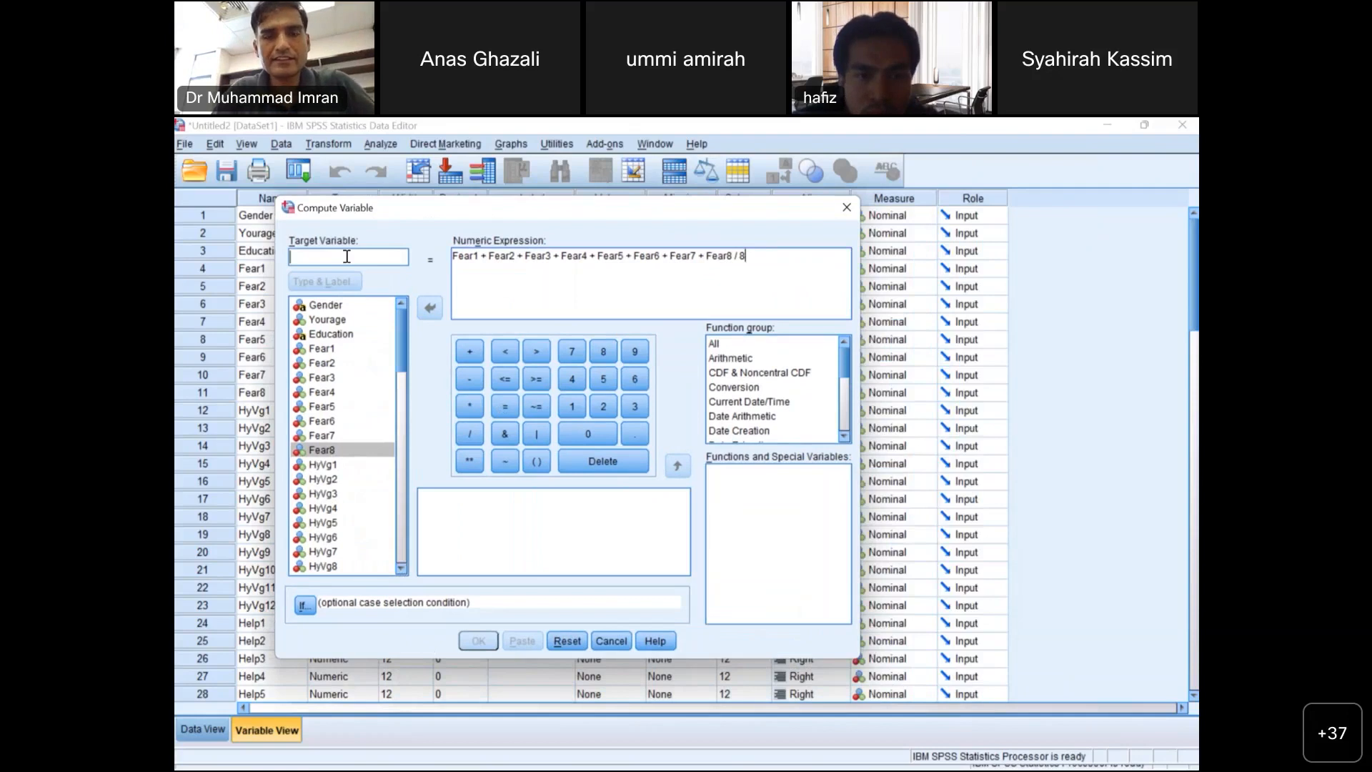
text(Fear_Covid)
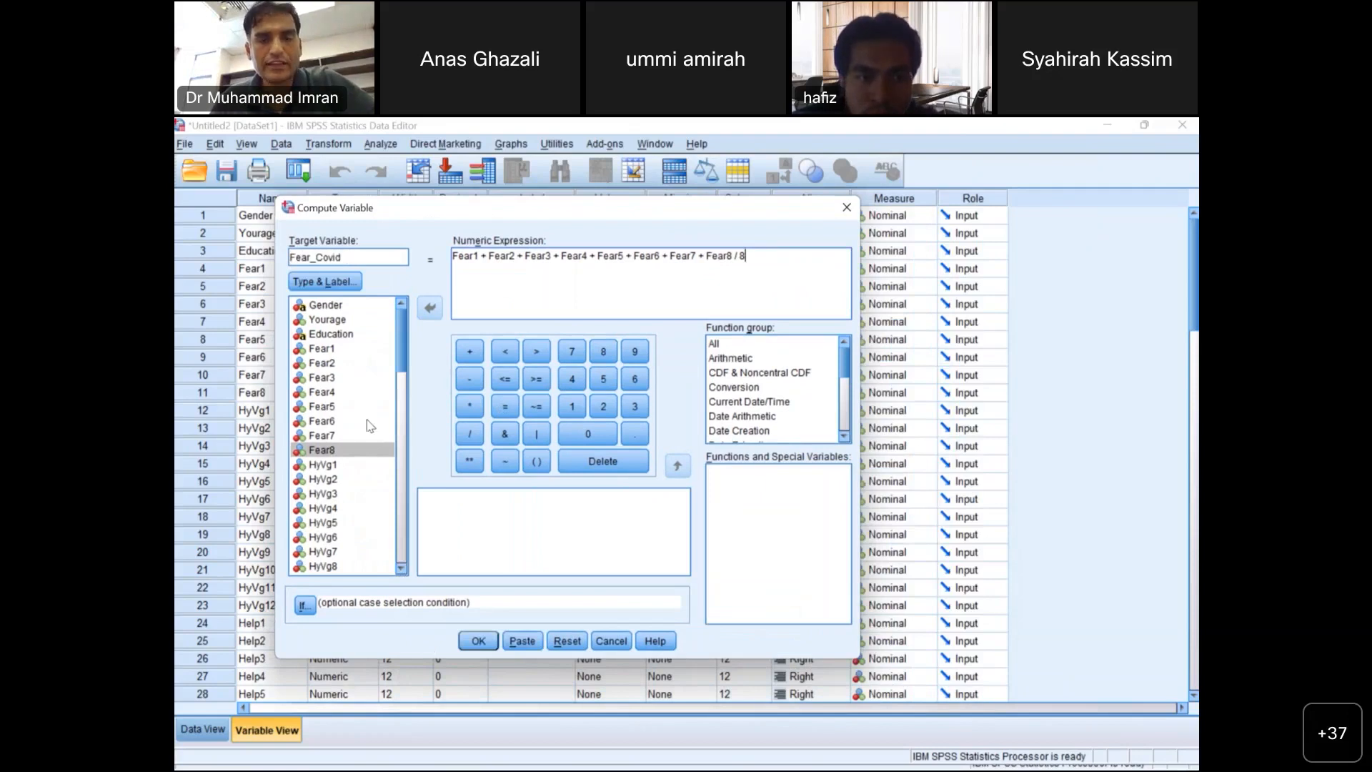
click(477, 641)
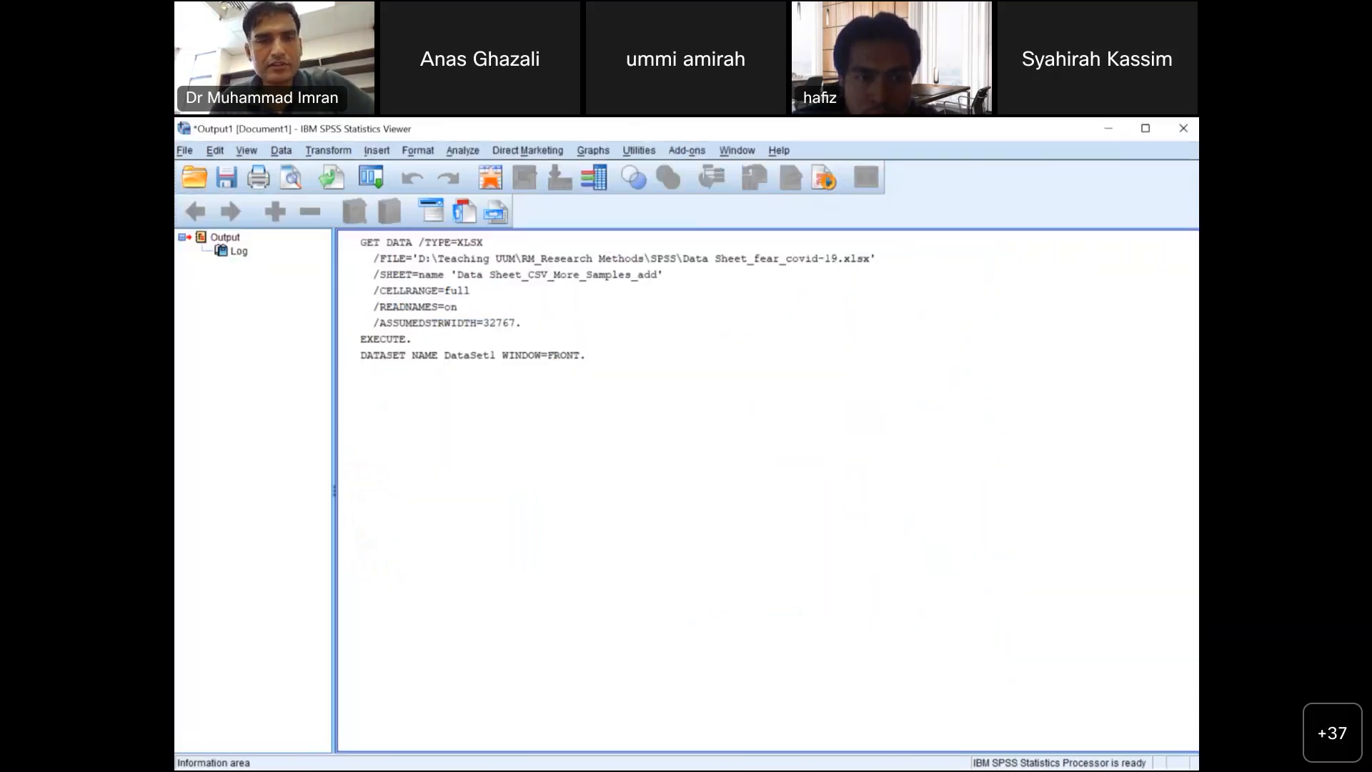
Reopen the Compute Variable definition from the Data Editor and clear the previous numeric expression of Fear items
click(332, 175)
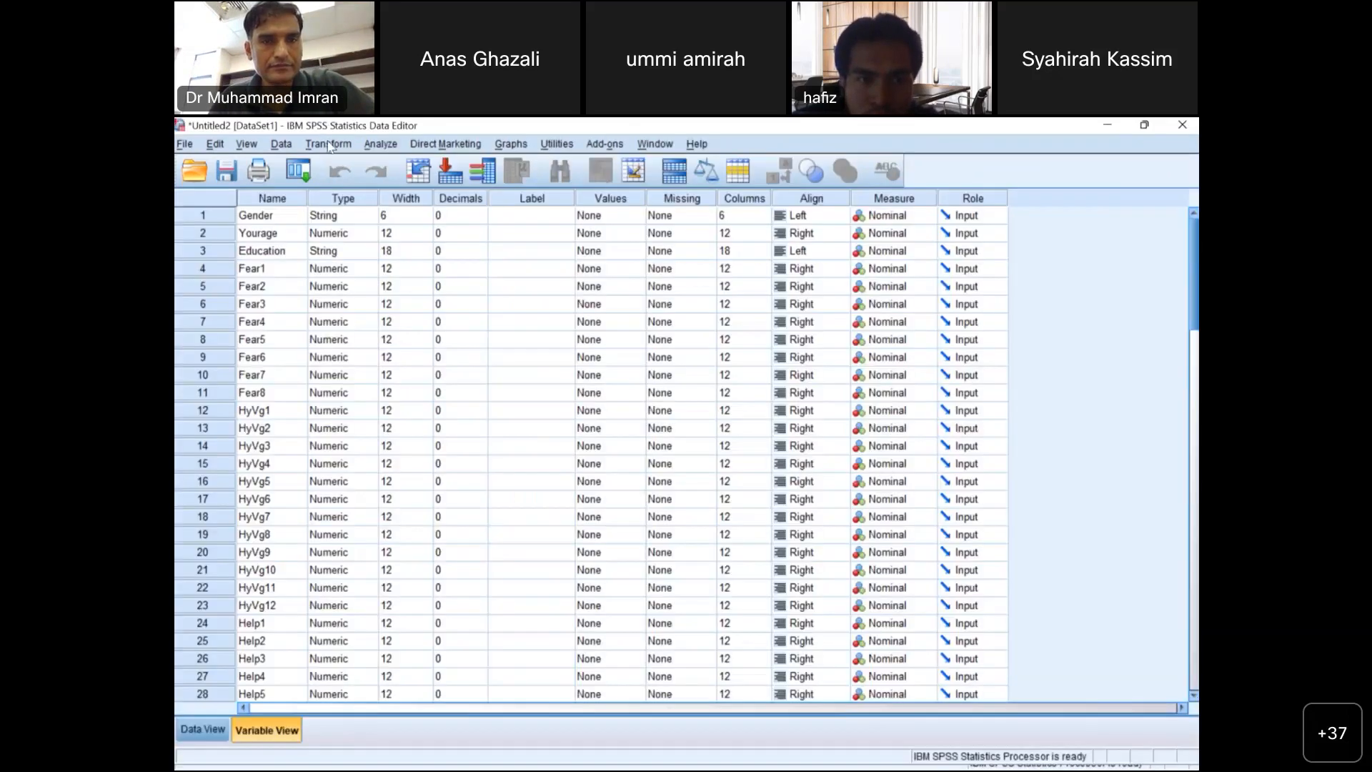
click(329, 145)
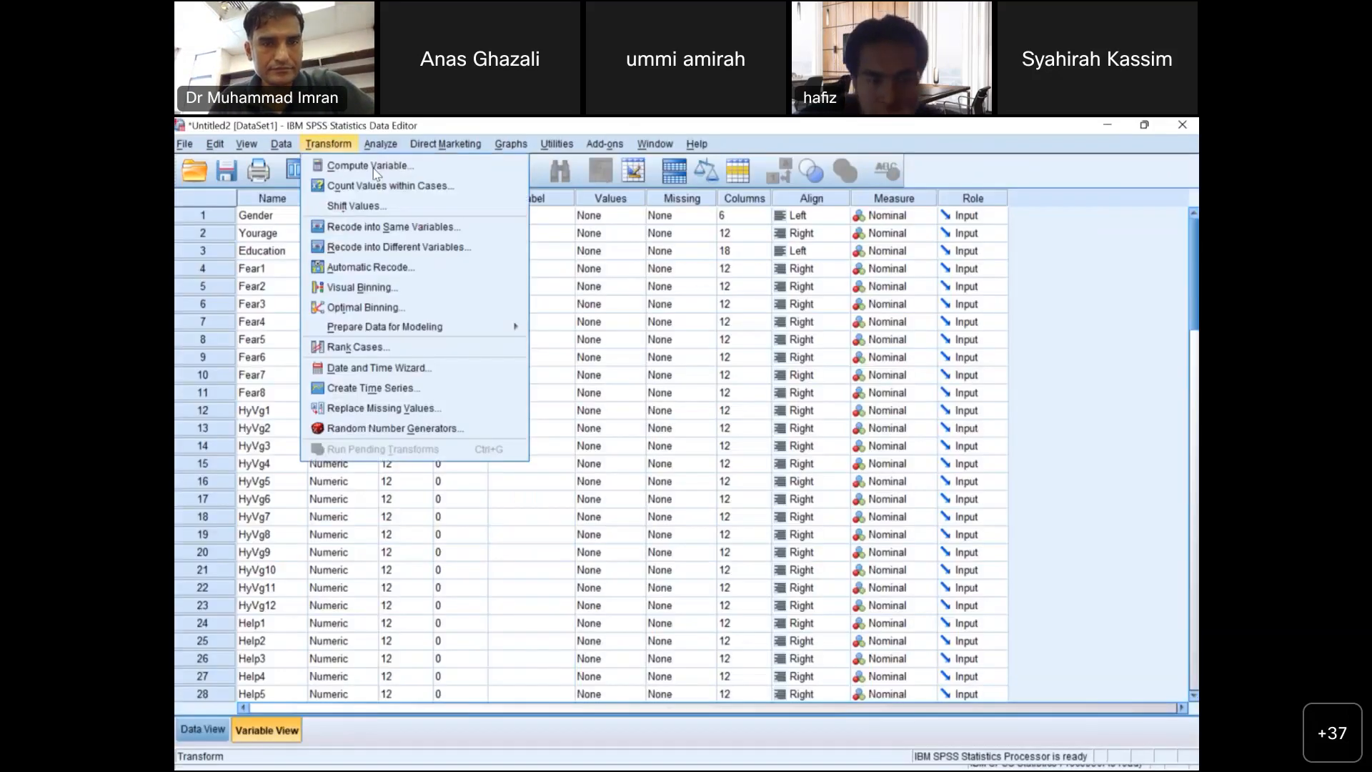
click(371, 166)
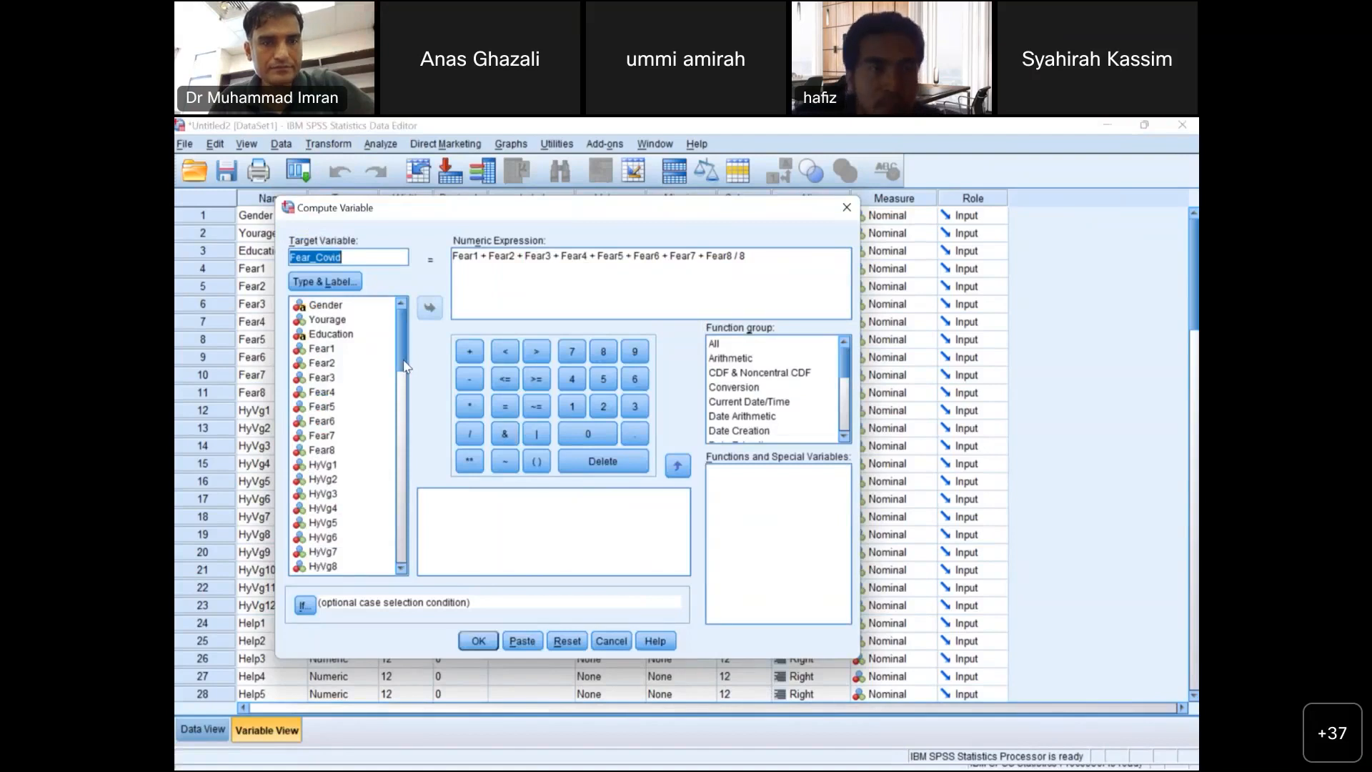
drag(404, 366, 403, 427)
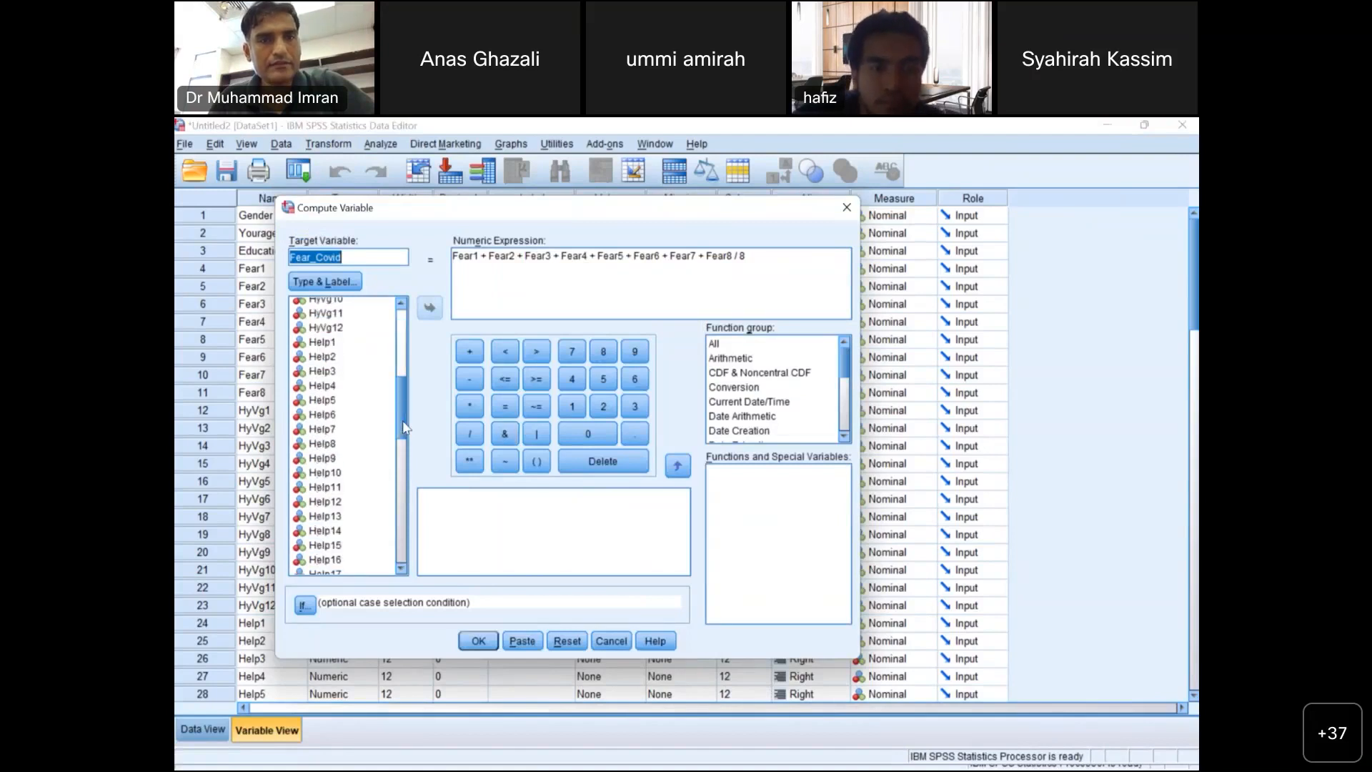
scroll(343, 379, down, 1)
scroll(341, 379, up, 1)
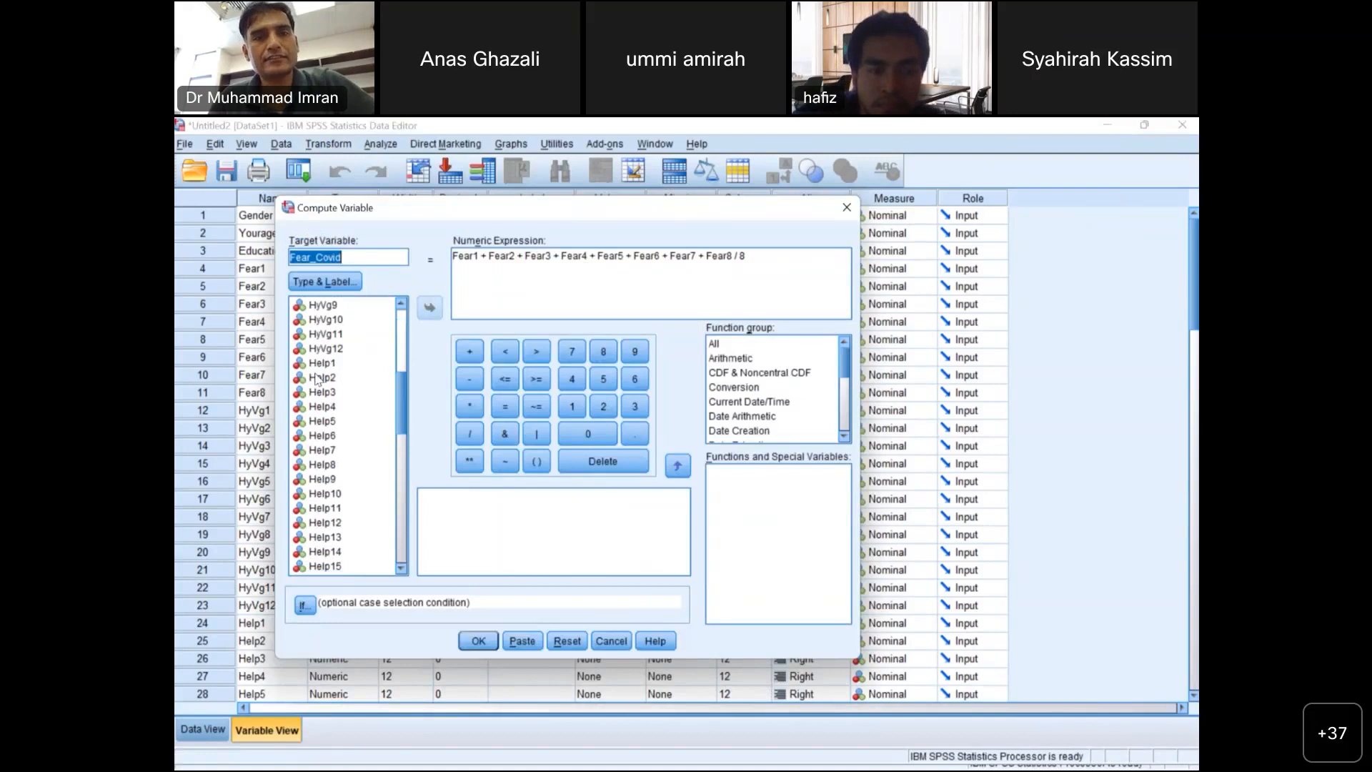
click(320, 363)
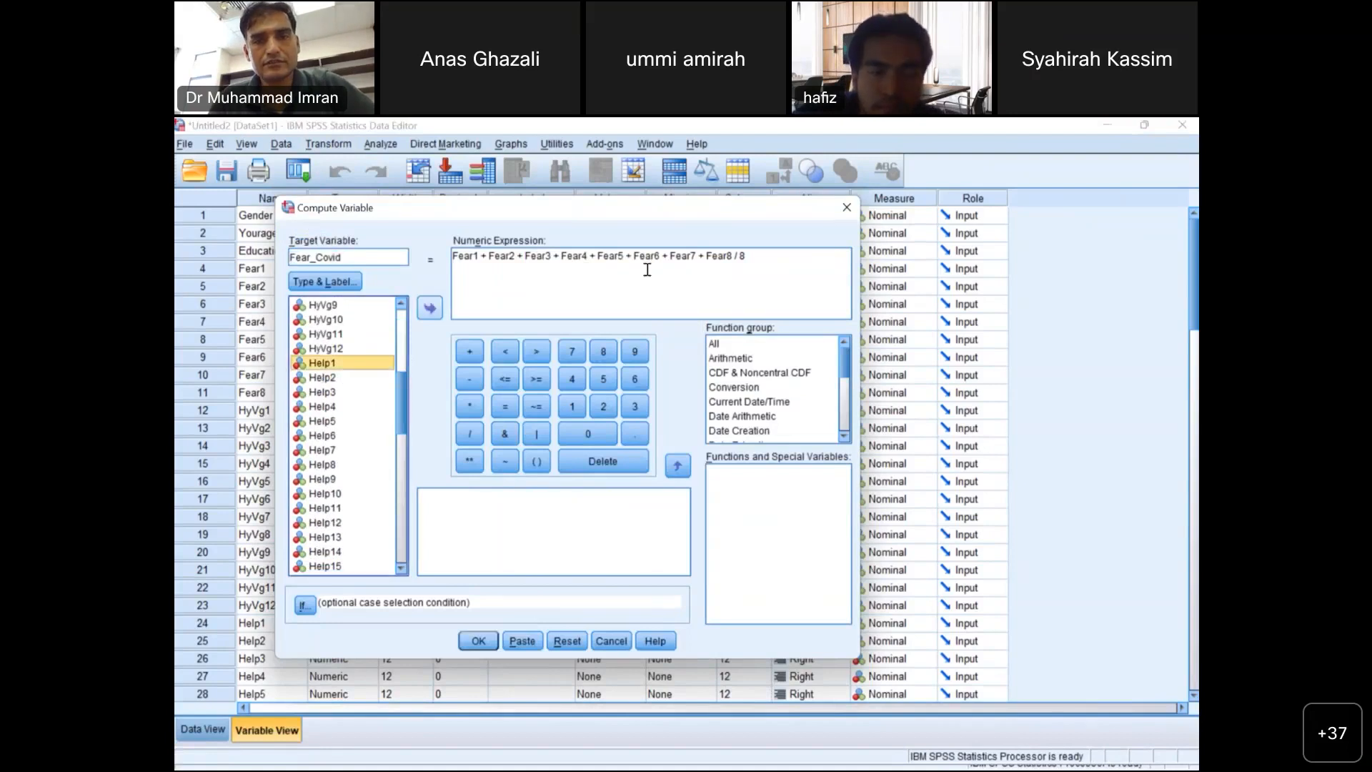
drag(746, 256, 398, 382)
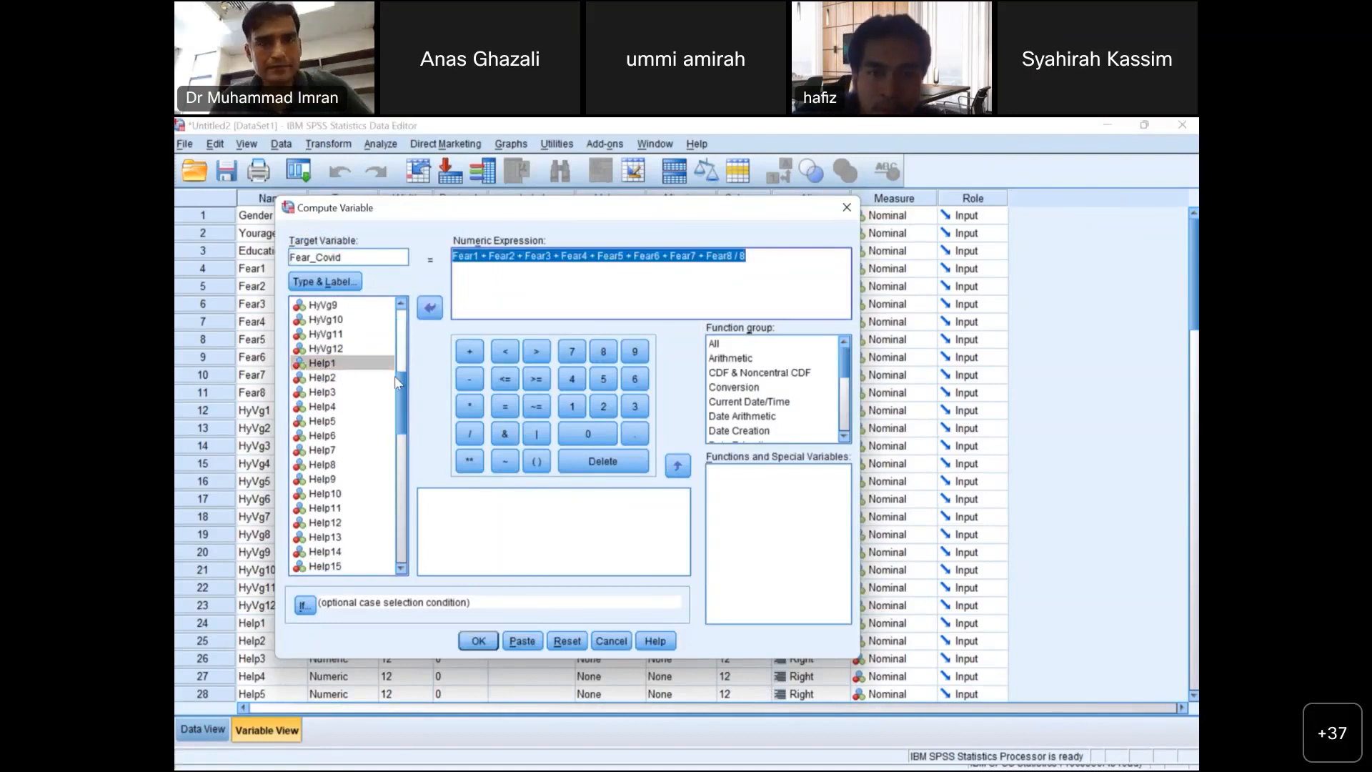
key(Delete)
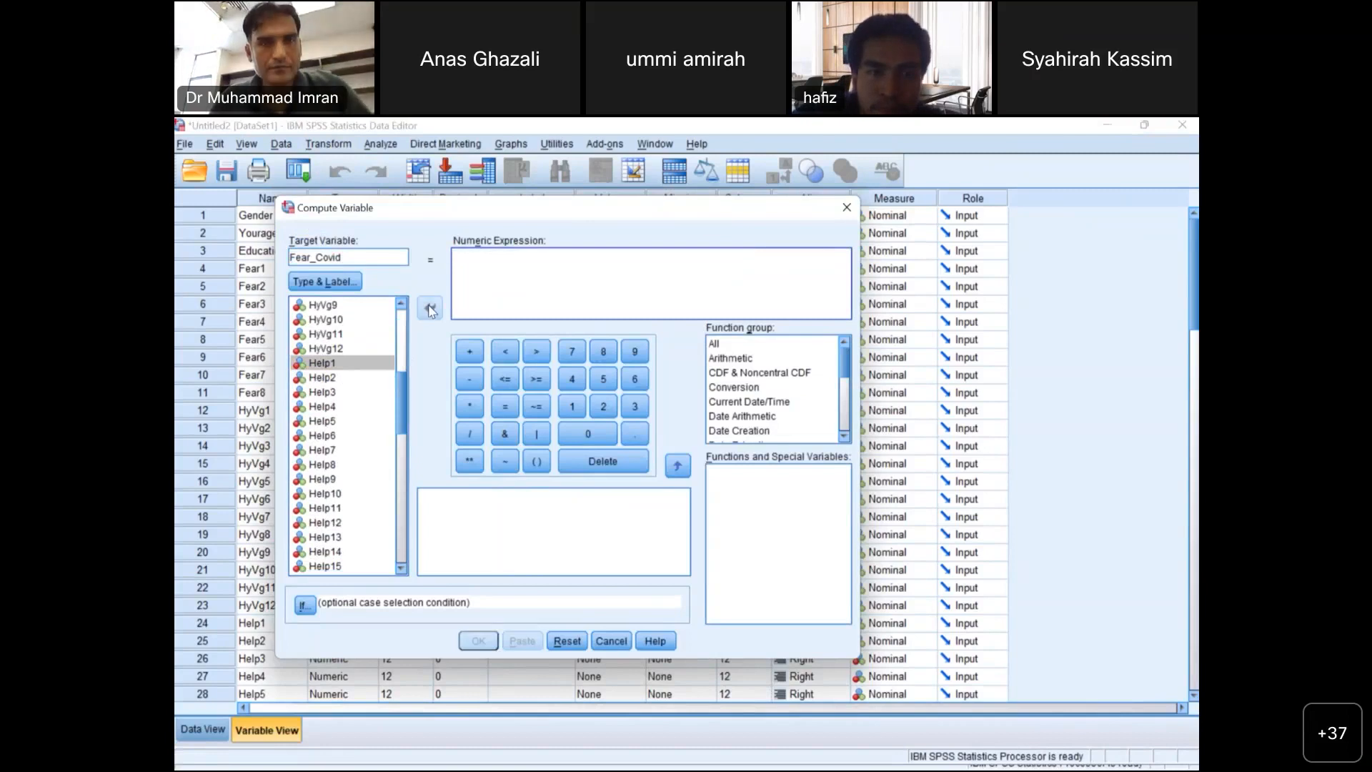
Build the numeric expression Help1 + Help2 + Help3 + Help4
click(361, 363)
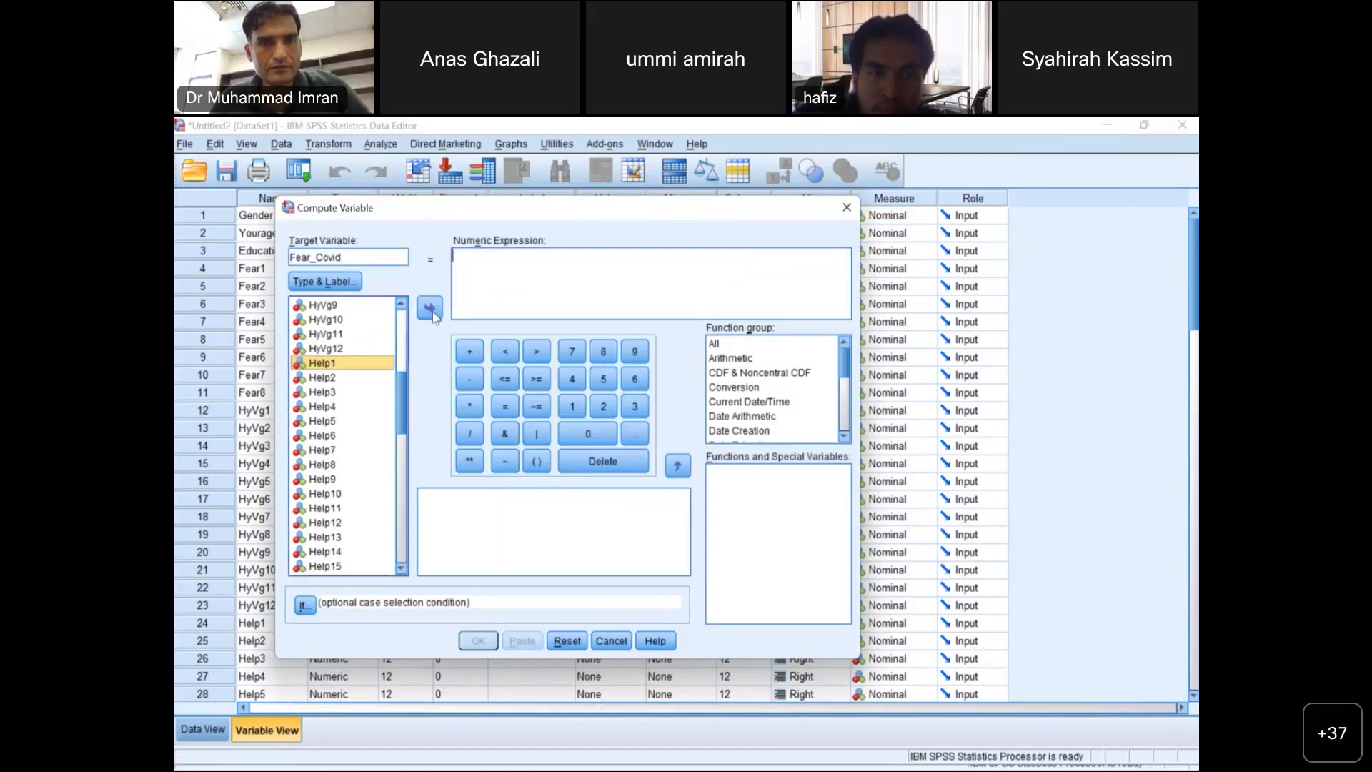
click(431, 308)
text(+)
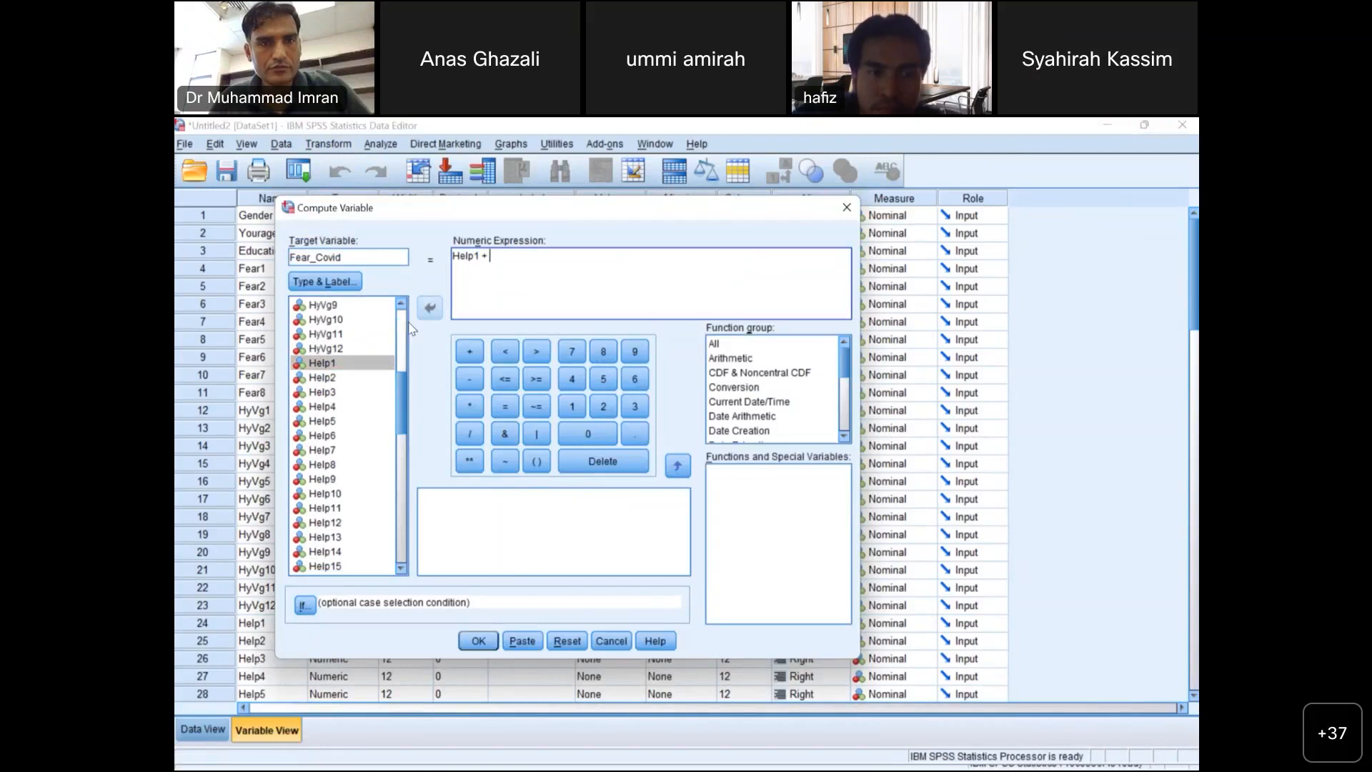
click(335, 377)
double_click(323, 378)
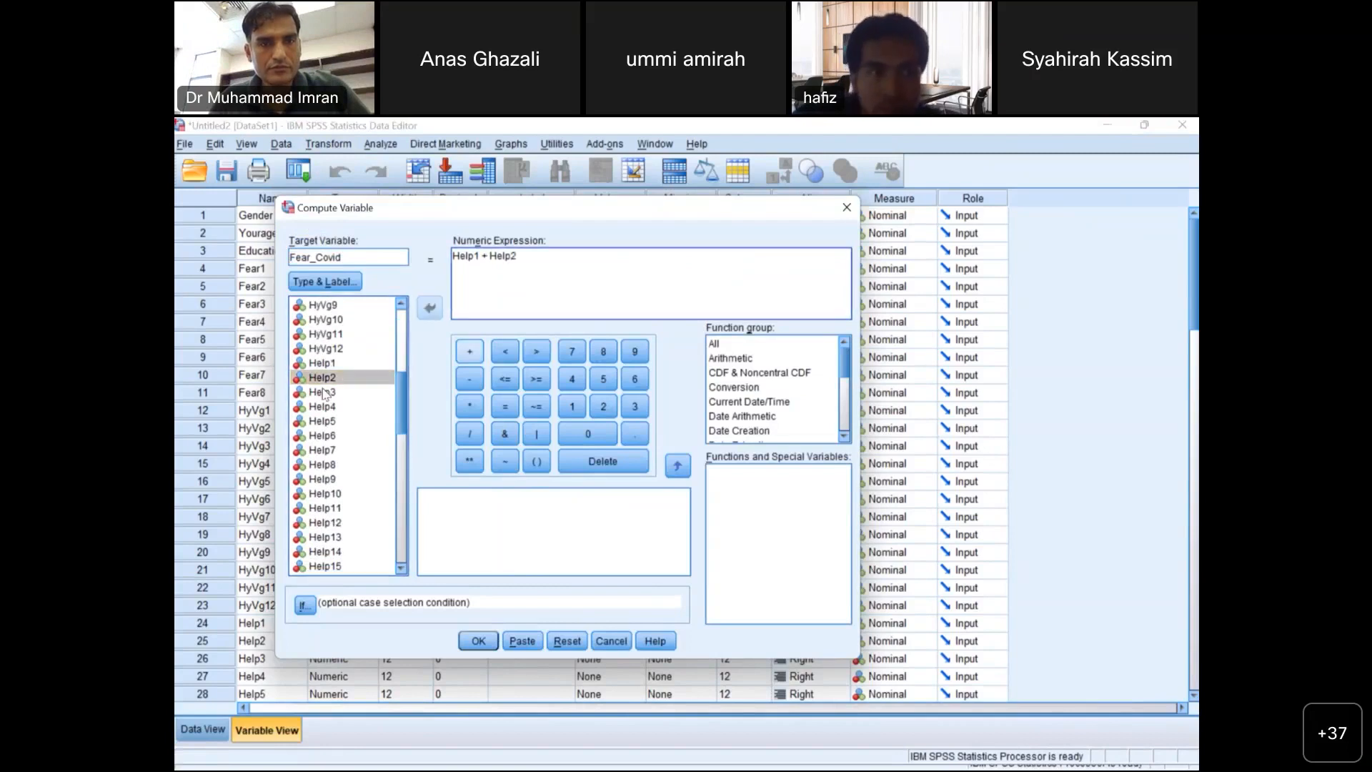
text(+)
click(323, 392)
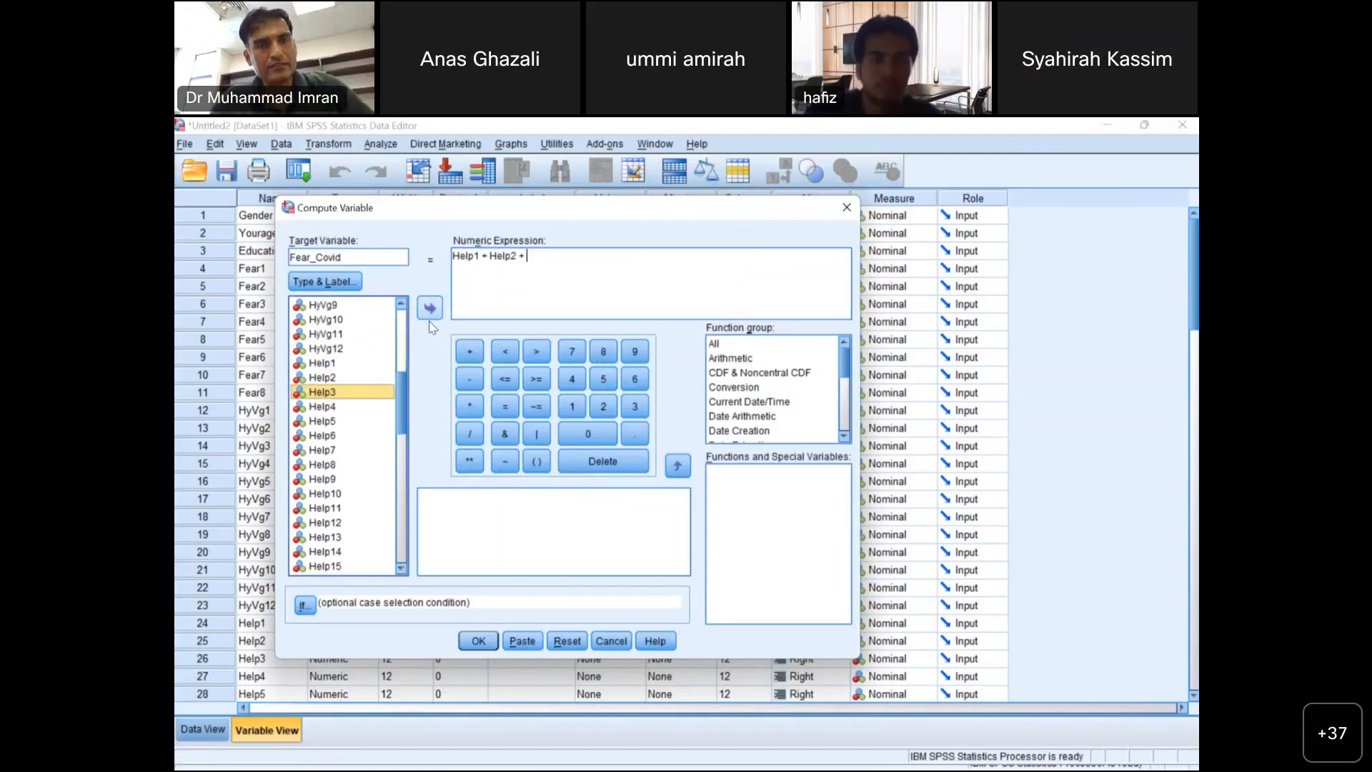
click(430, 308)
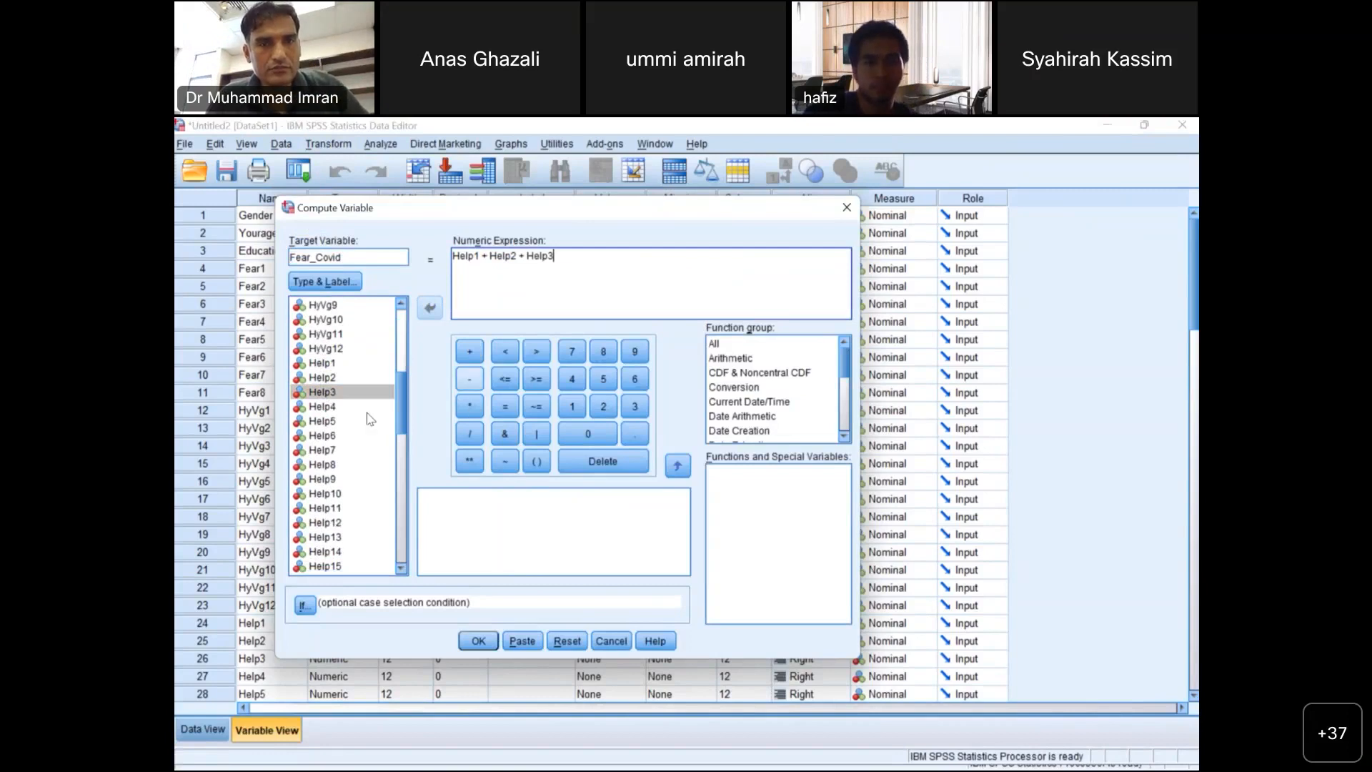
text(+)
click(321, 406)
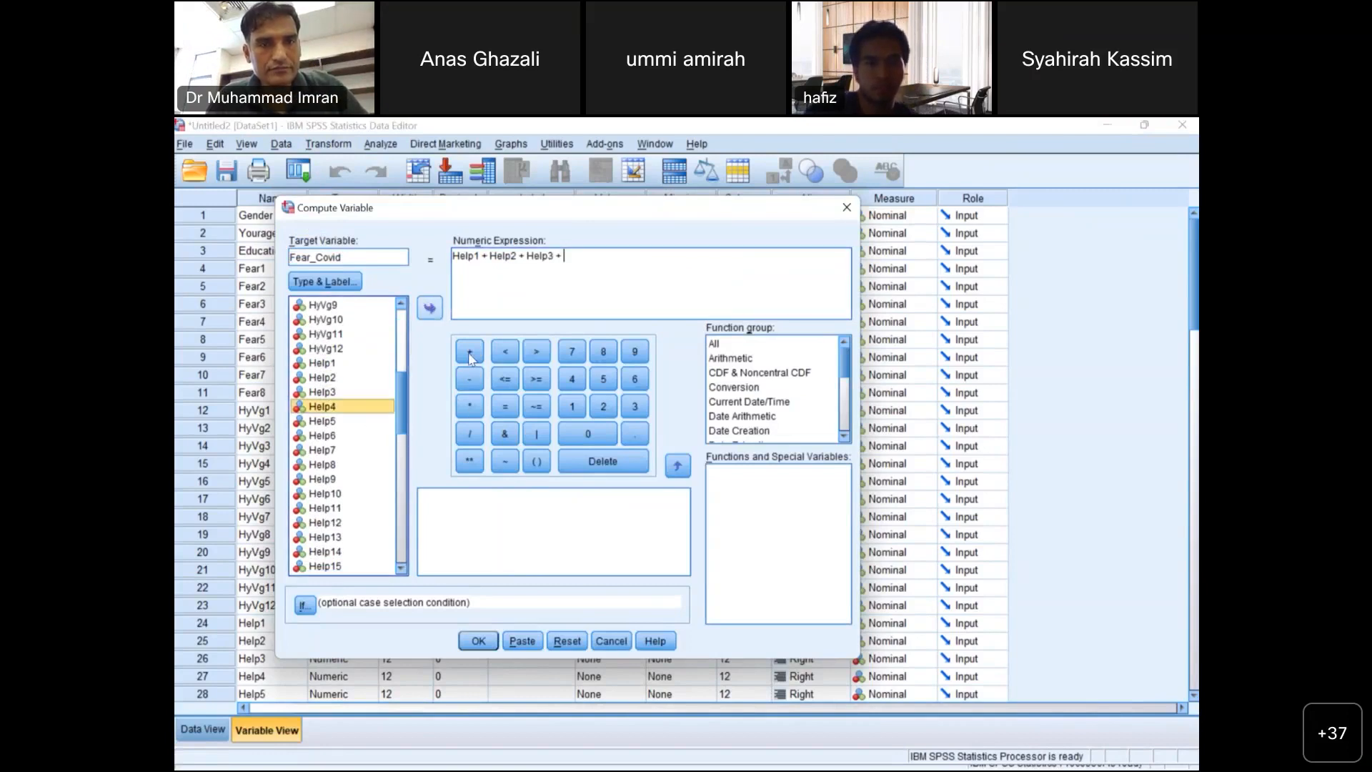
click(430, 308)
Extend the numeric expression with + Help5 + Help6 + Help7 + Help8 + Help9
click(322, 421)
click(469, 351)
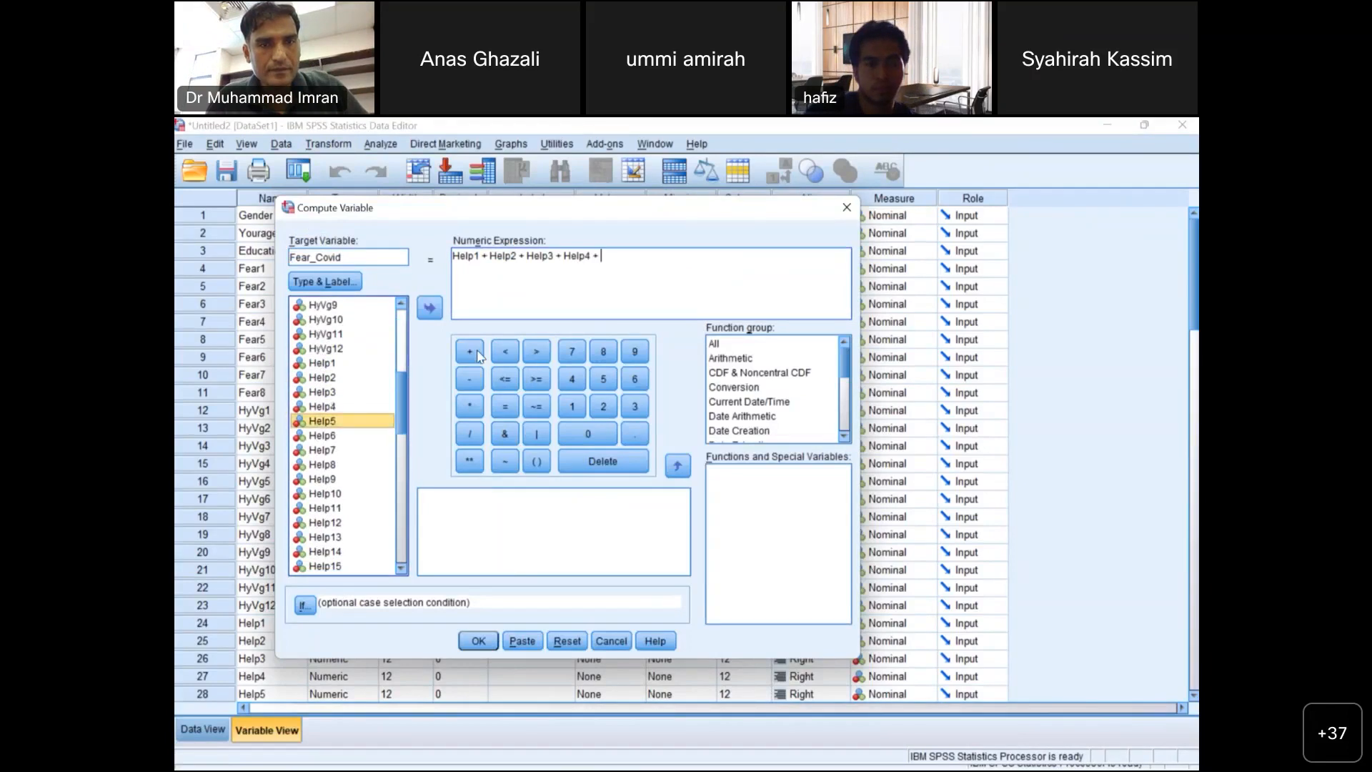
click(430, 308)
click(470, 354)
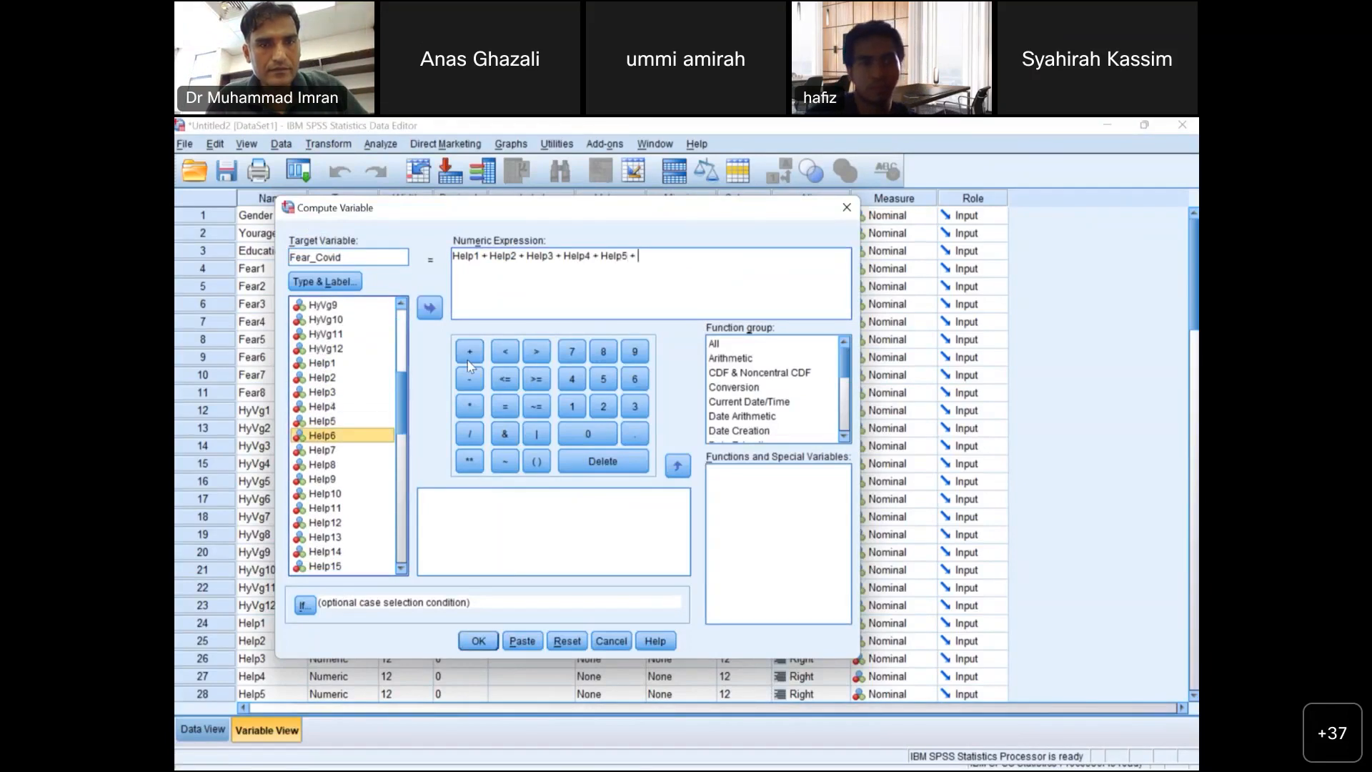
double_click(323, 435)
double_click(333, 454)
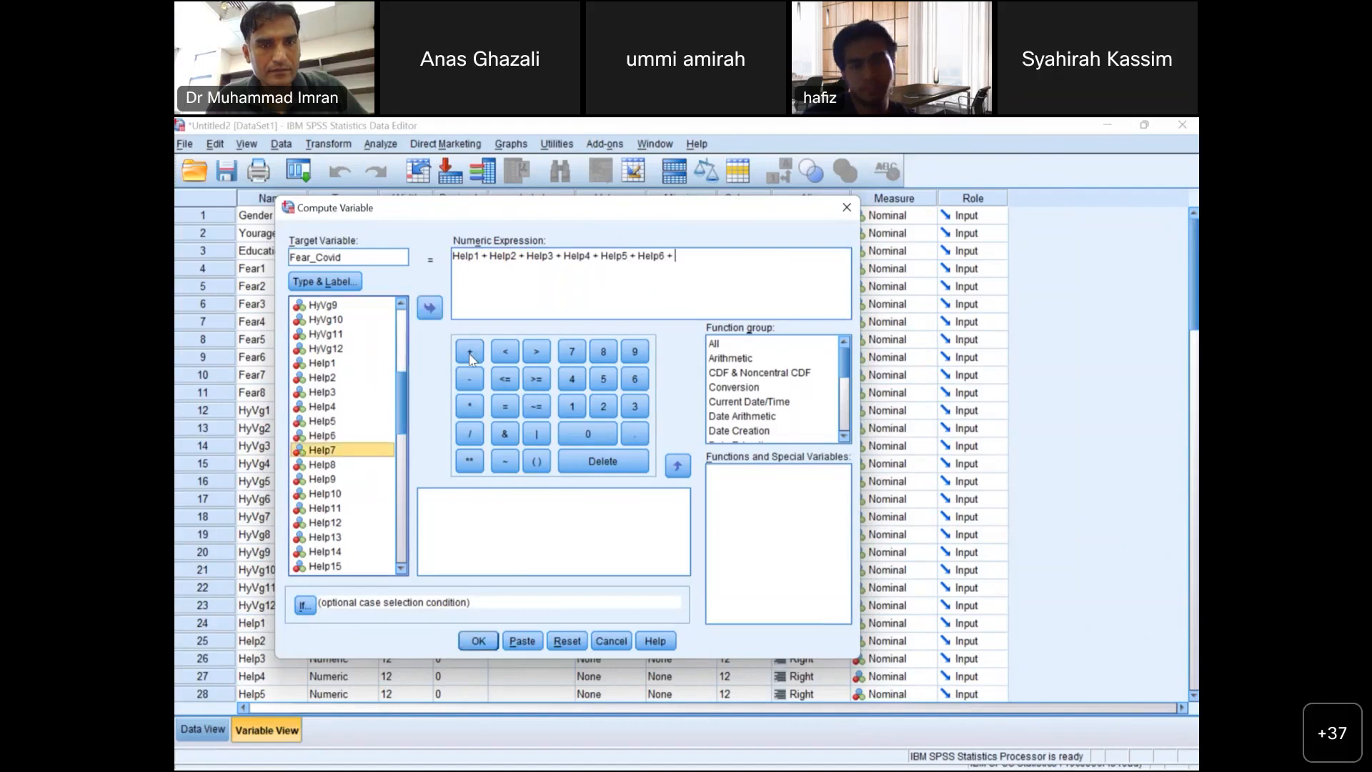
double_click(318, 465)
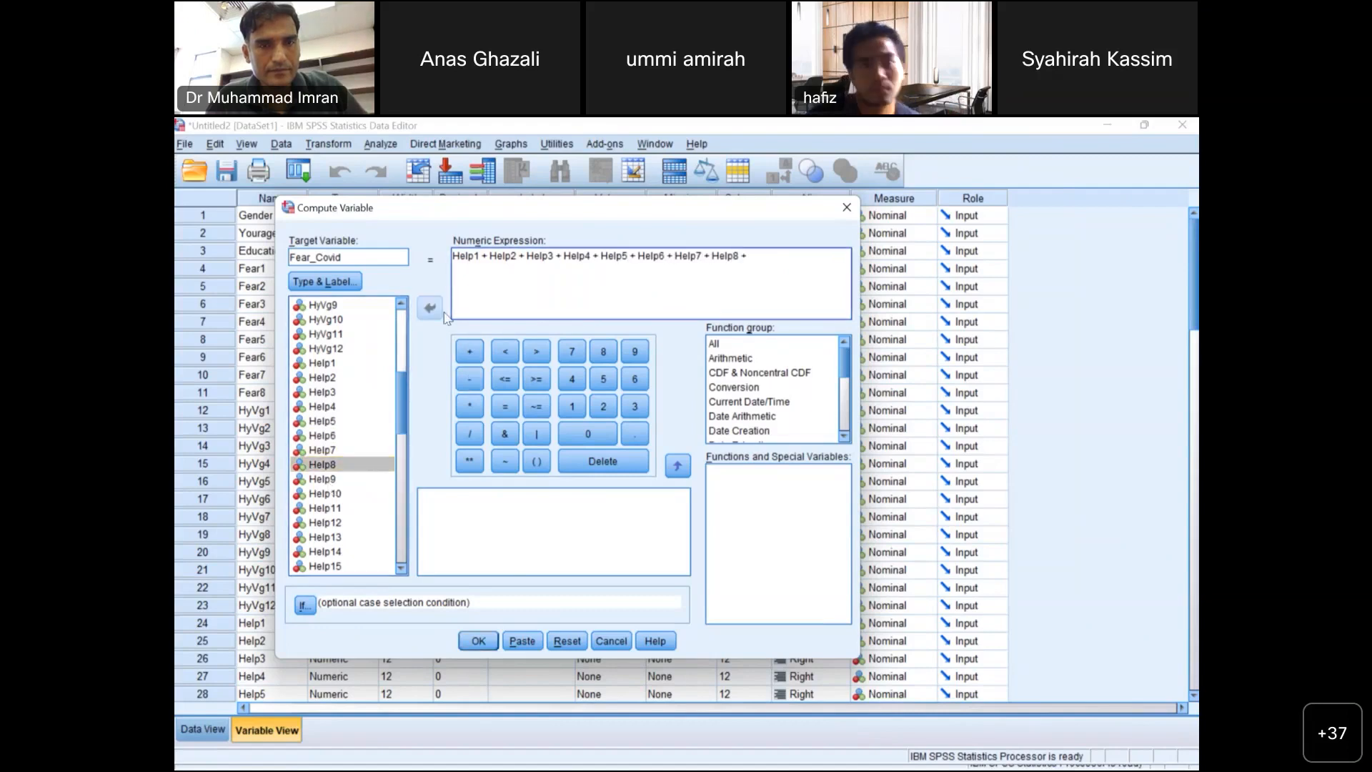
double_click(326, 480)
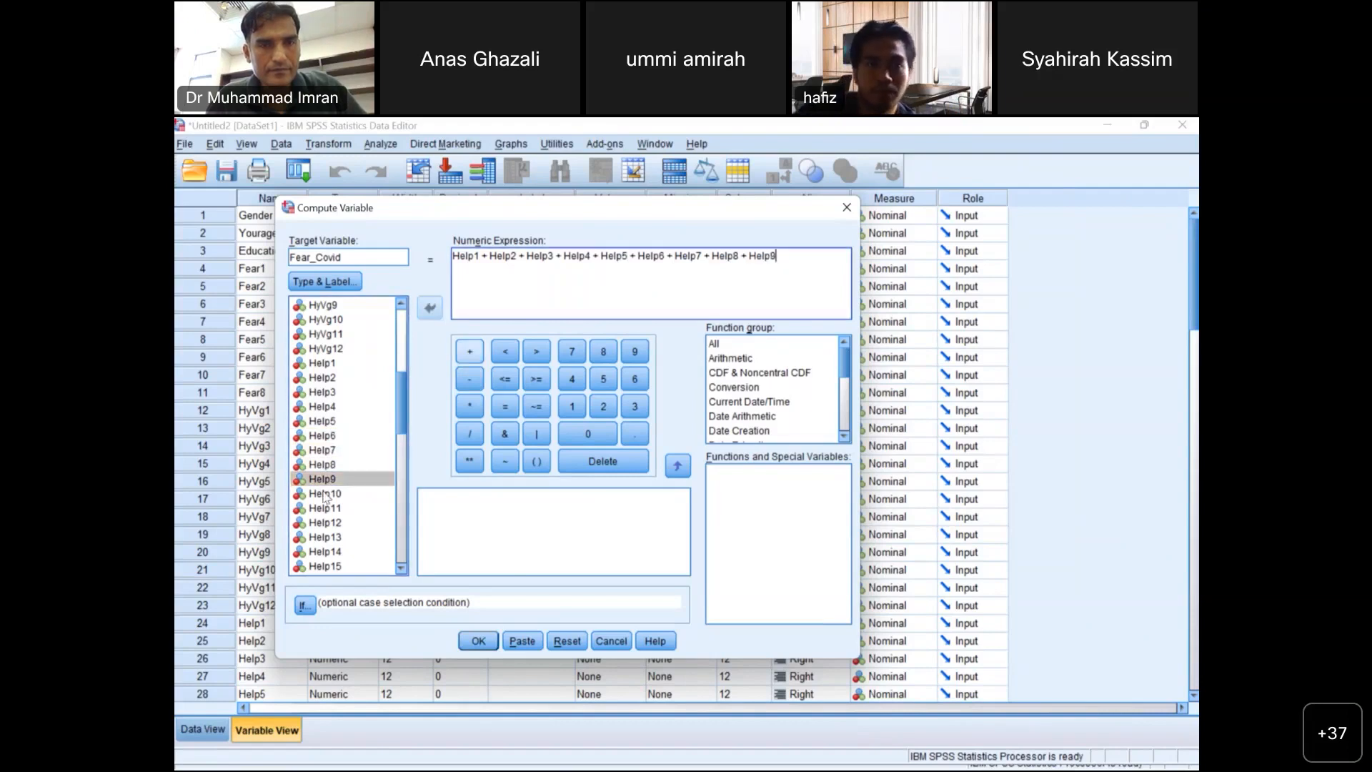
Add + Help10 + Help11 + Help12 + Help13 to the numeric expression
text(+)
click(430, 314)
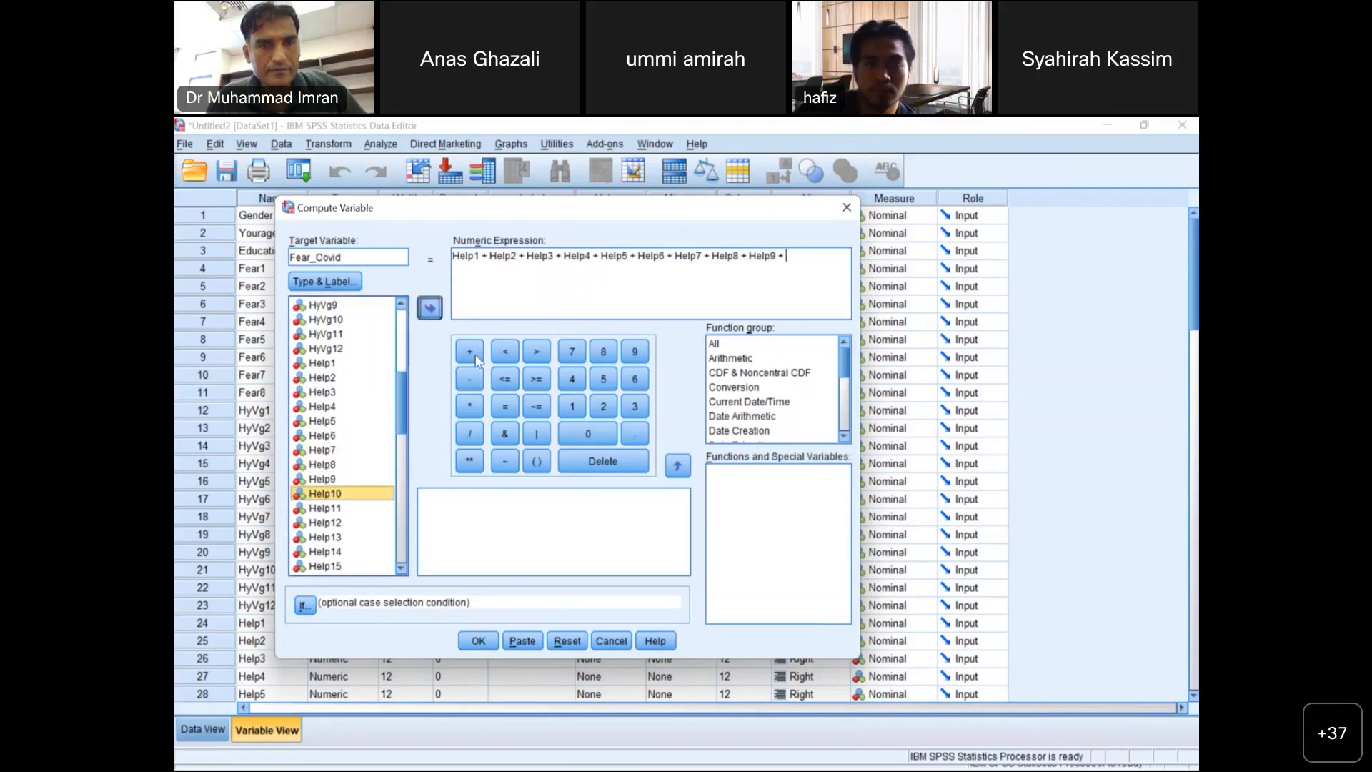
click(476, 356)
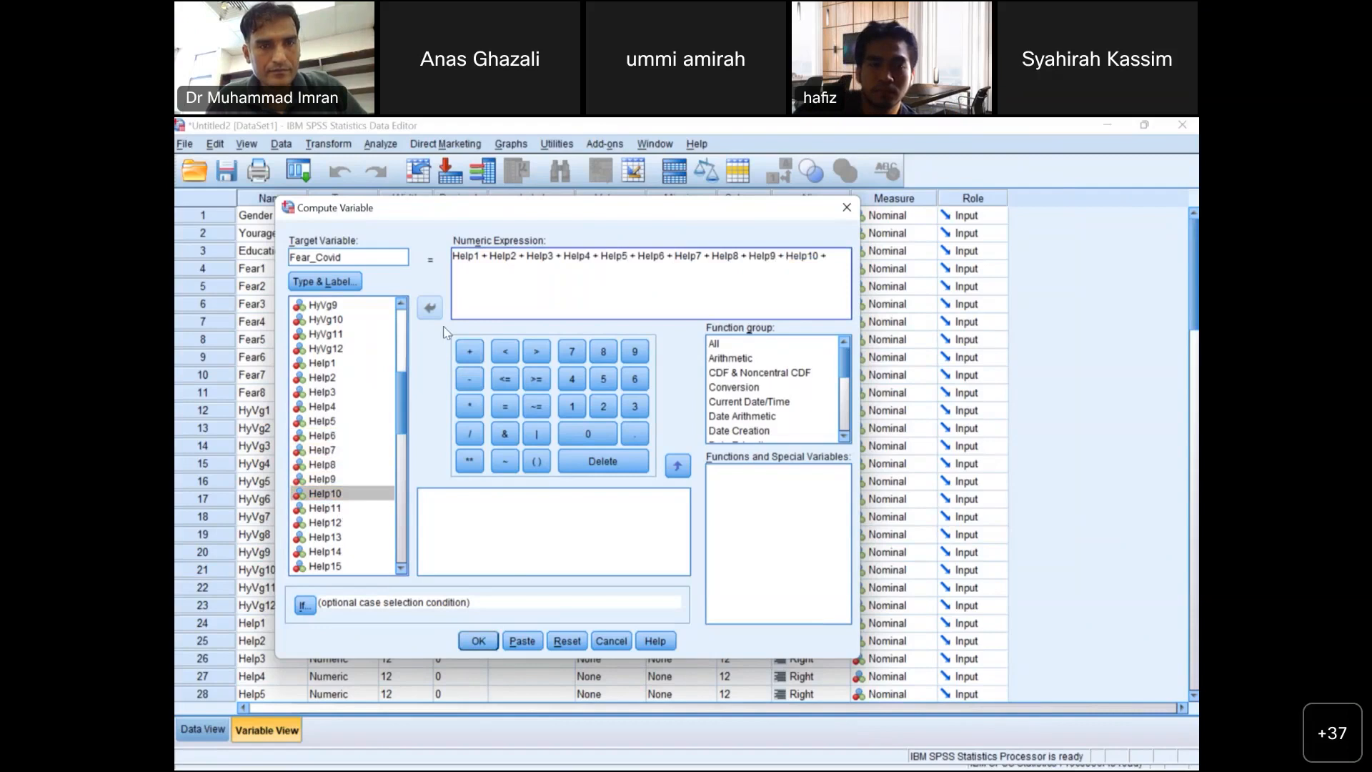
double_click(323, 509)
click(469, 351)
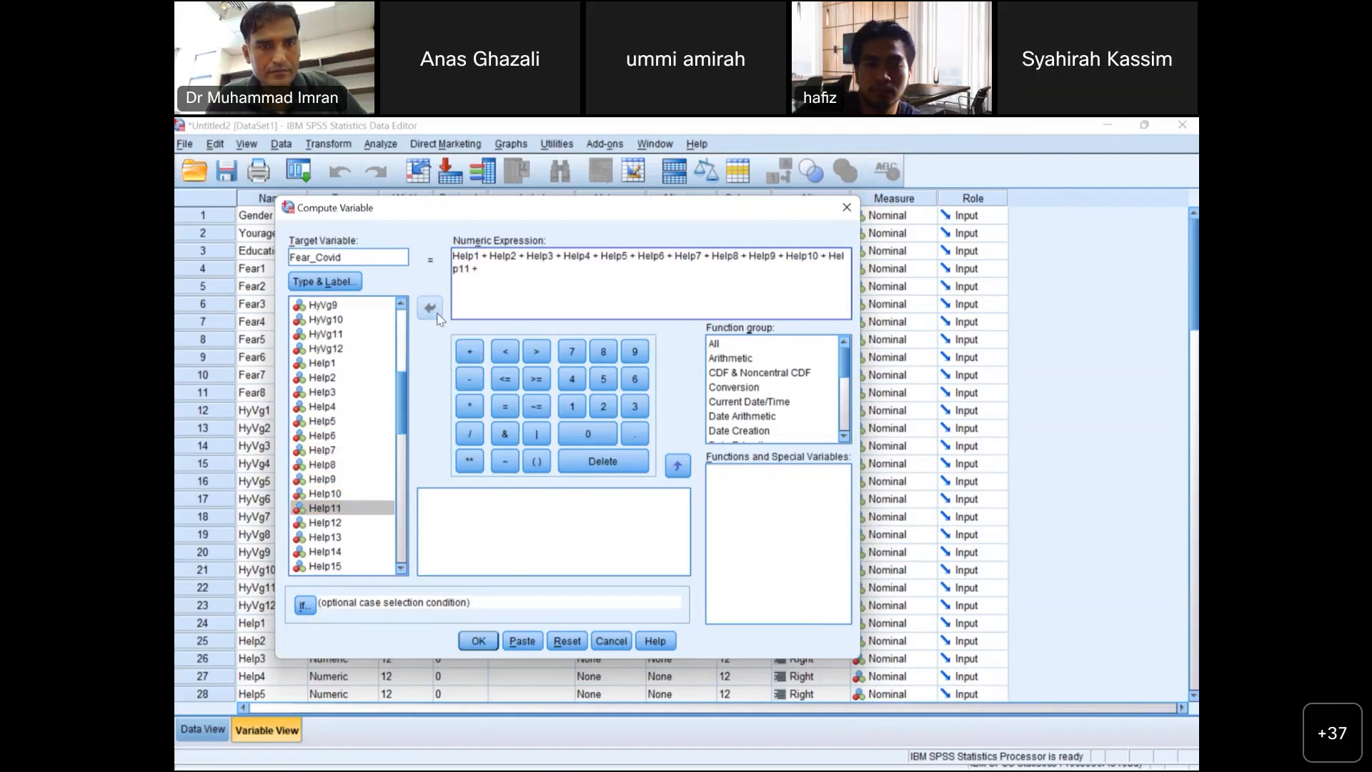
double_click(325, 523)
click(468, 354)
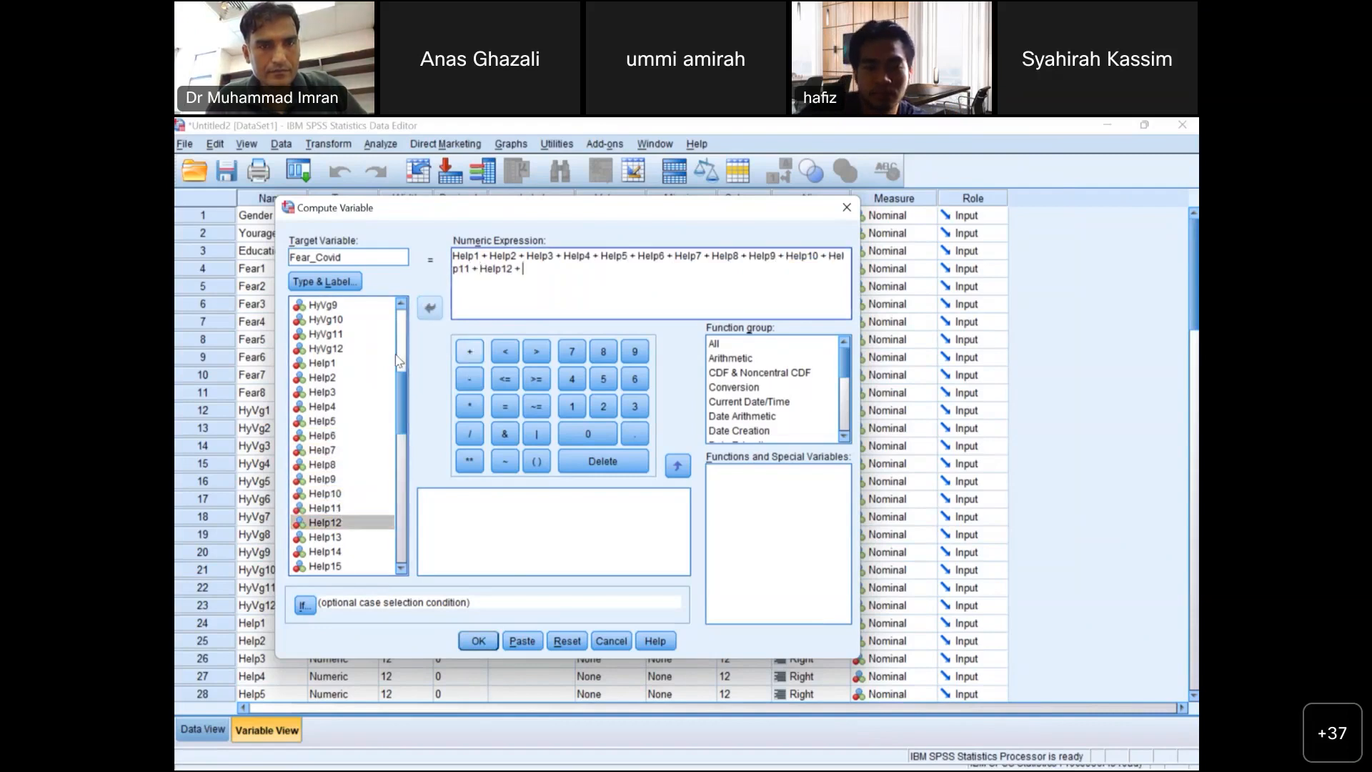
double_click(325, 537)
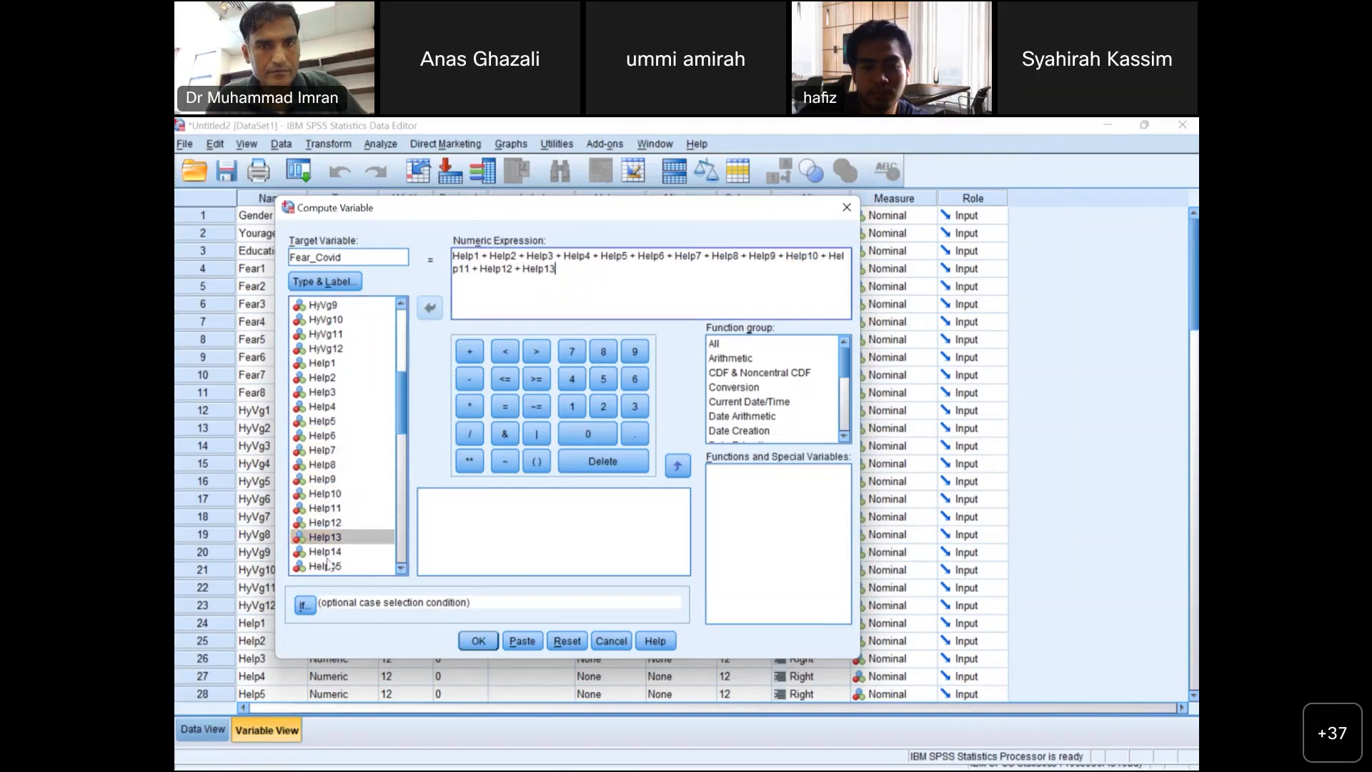
Append + Help14 + Help15 to the numeric expression
click(469, 350)
click(325, 551)
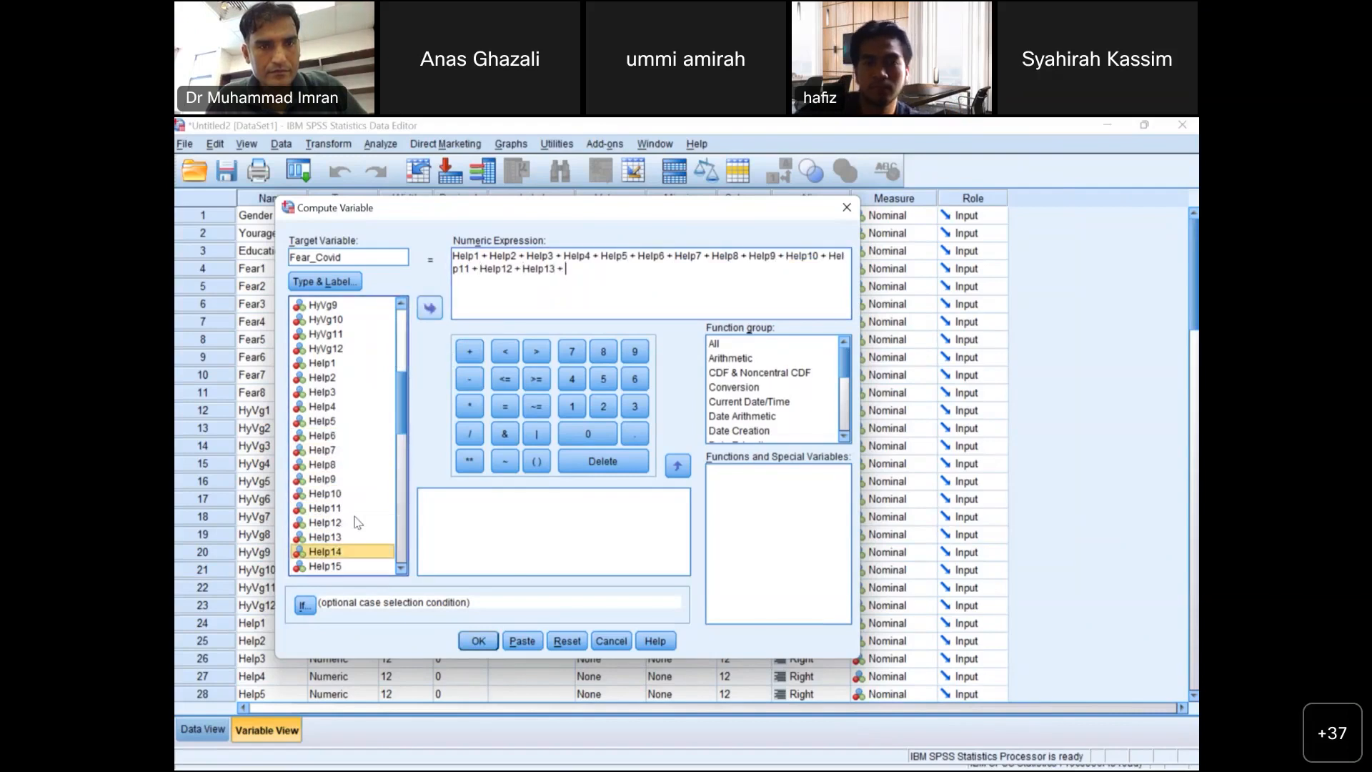
click(469, 352)
click(325, 565)
click(430, 307)
Complete the numeric expression with + Help16 + Help17 + Help18 / 18
scroll(404, 408, down, 1)
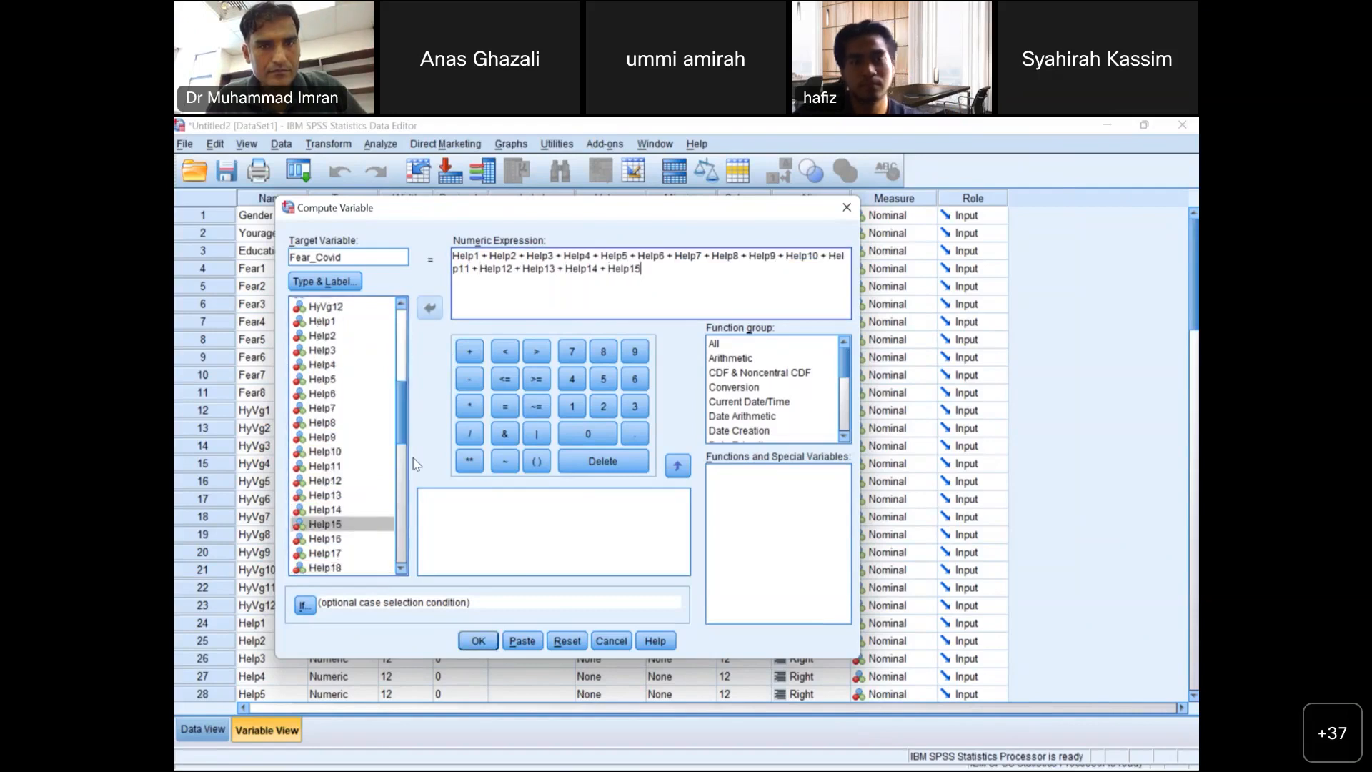
scroll(404, 389, down, 1)
click(470, 351)
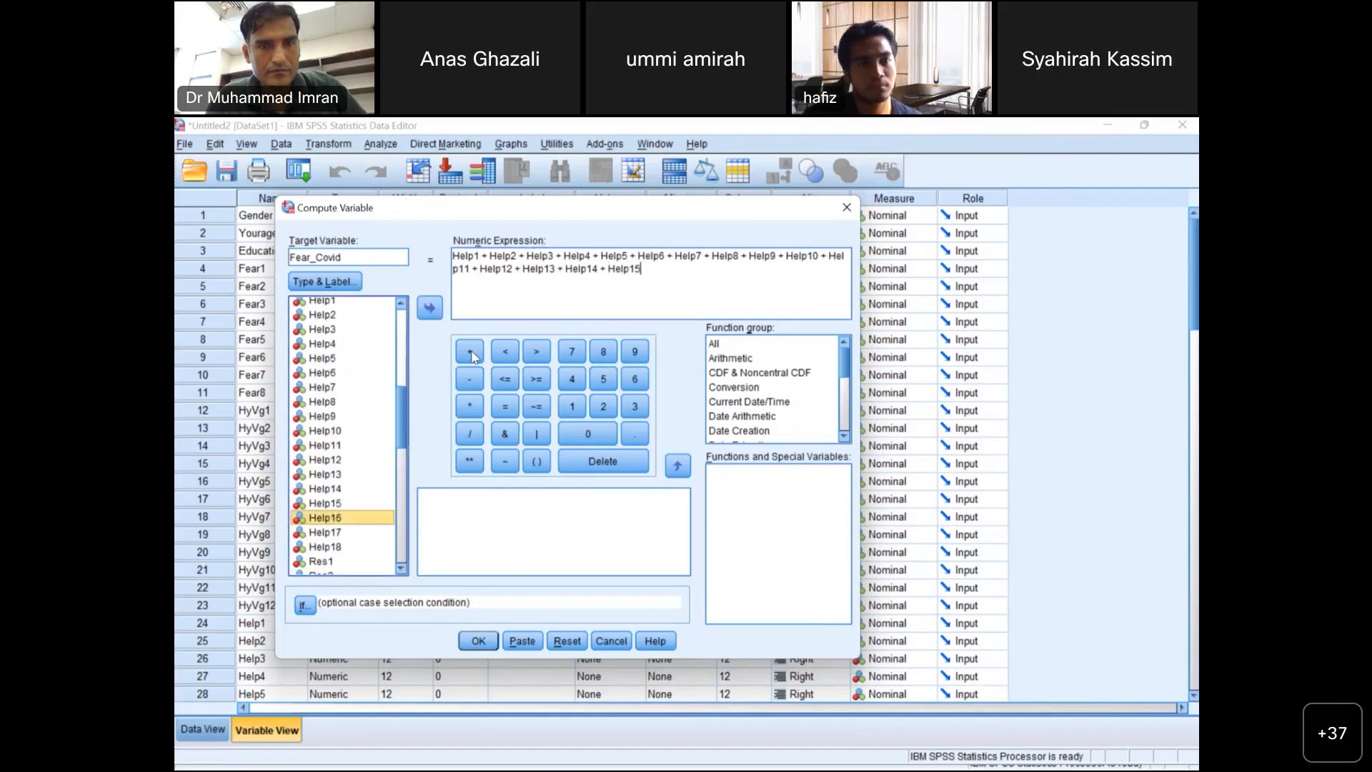
click(336, 517)
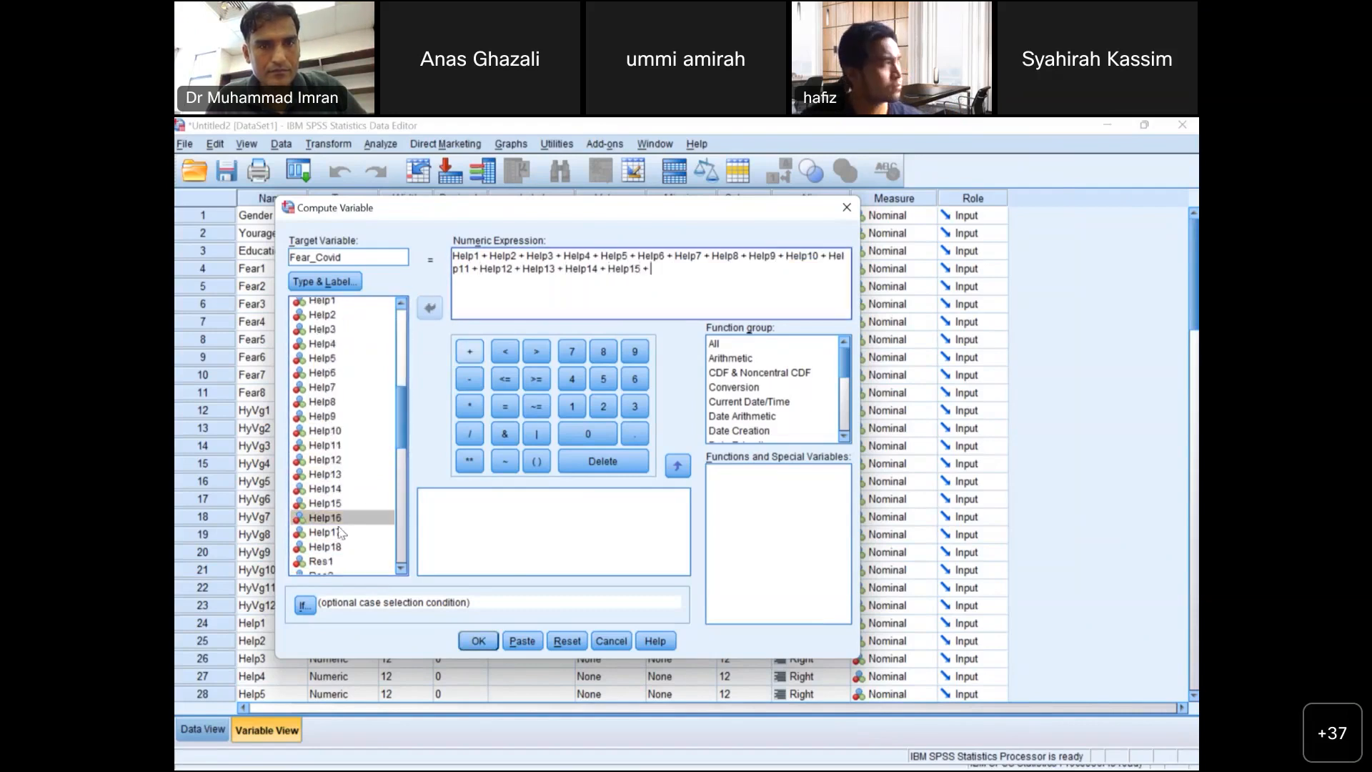
click(429, 310)
click(468, 356)
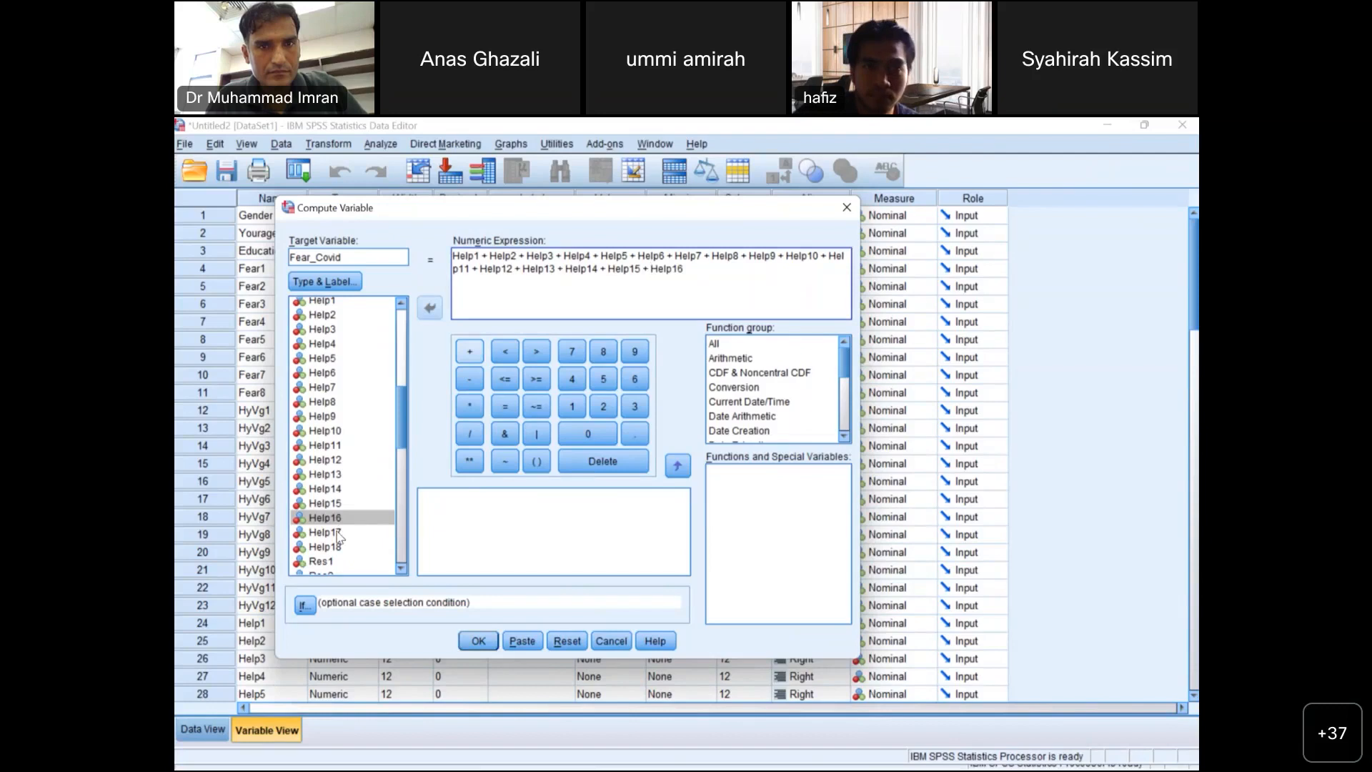
double_click(368, 534)
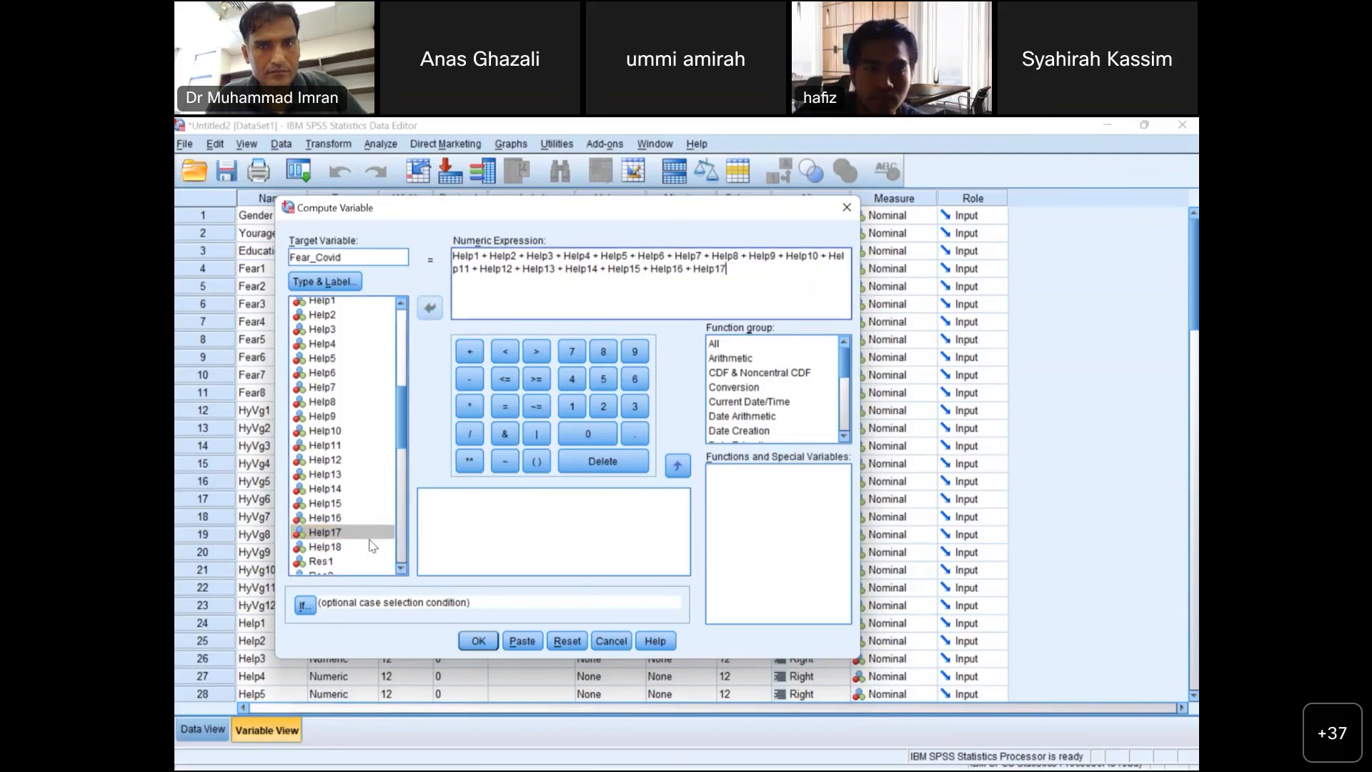
click(429, 308)
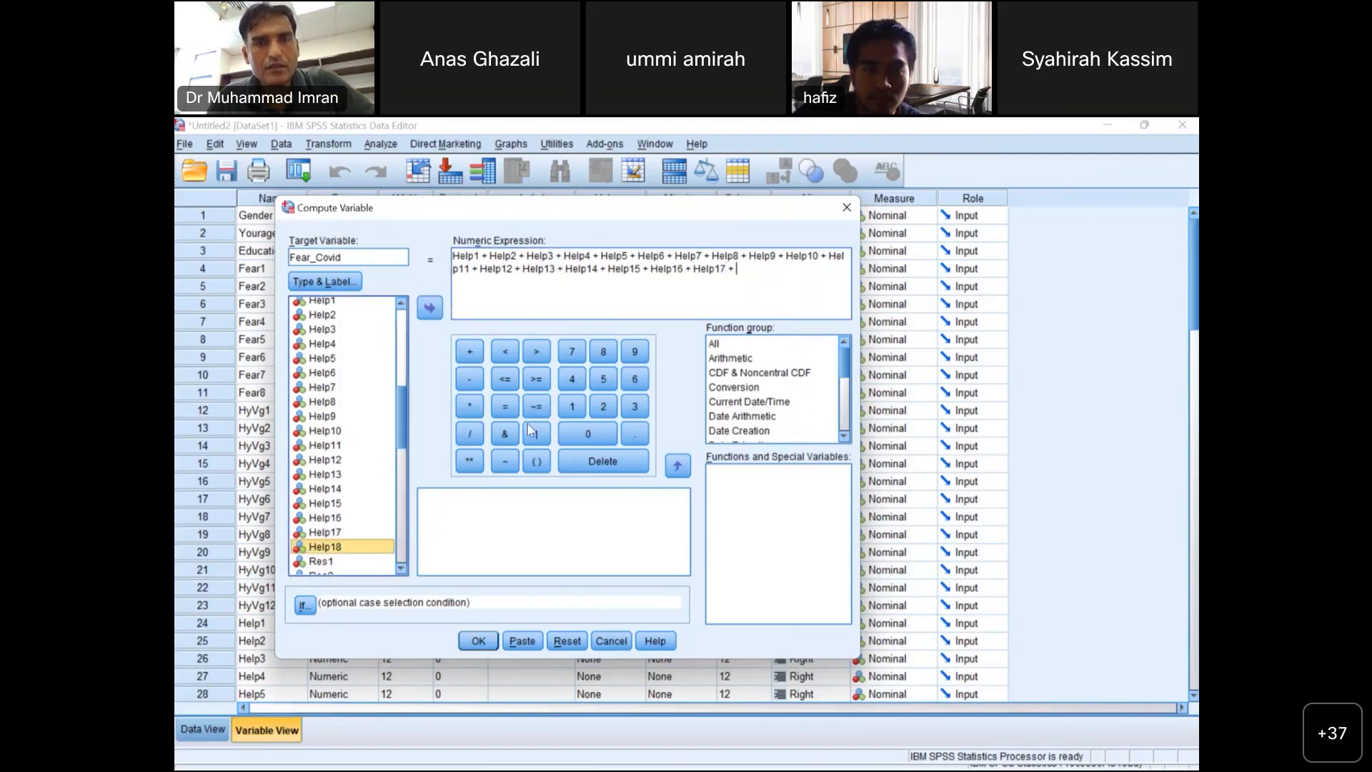
click(471, 434)
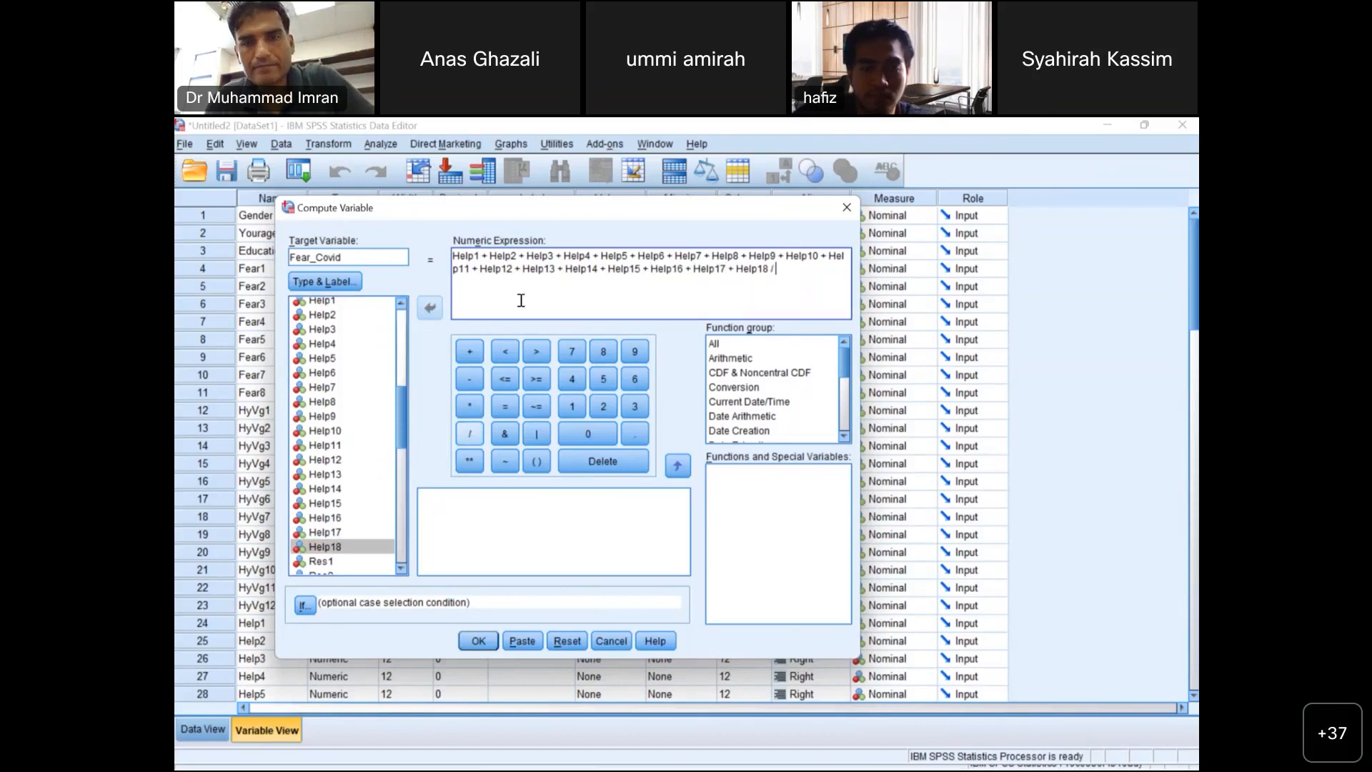
text(18)
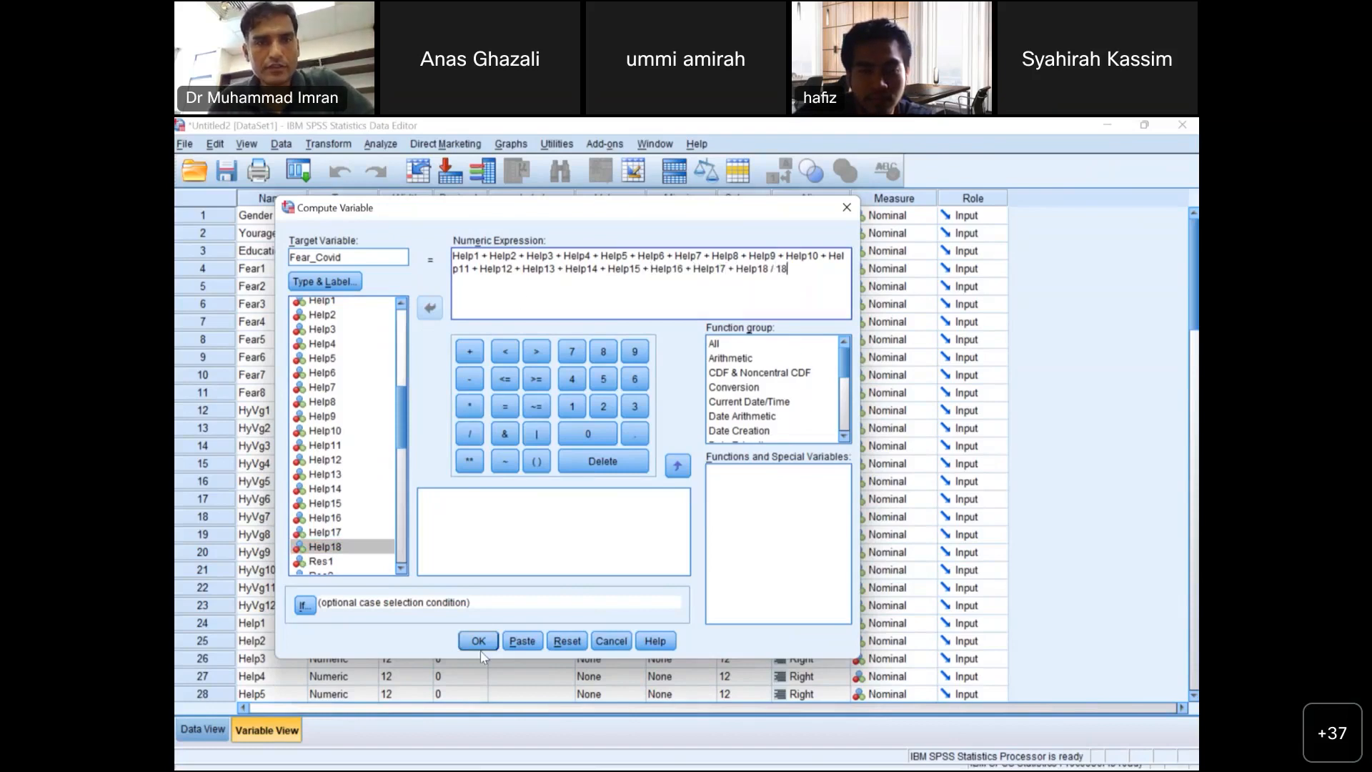
Decline overwriting the existing Fear_Covid variable and name the target variable Helplessness instead
click(478, 647)
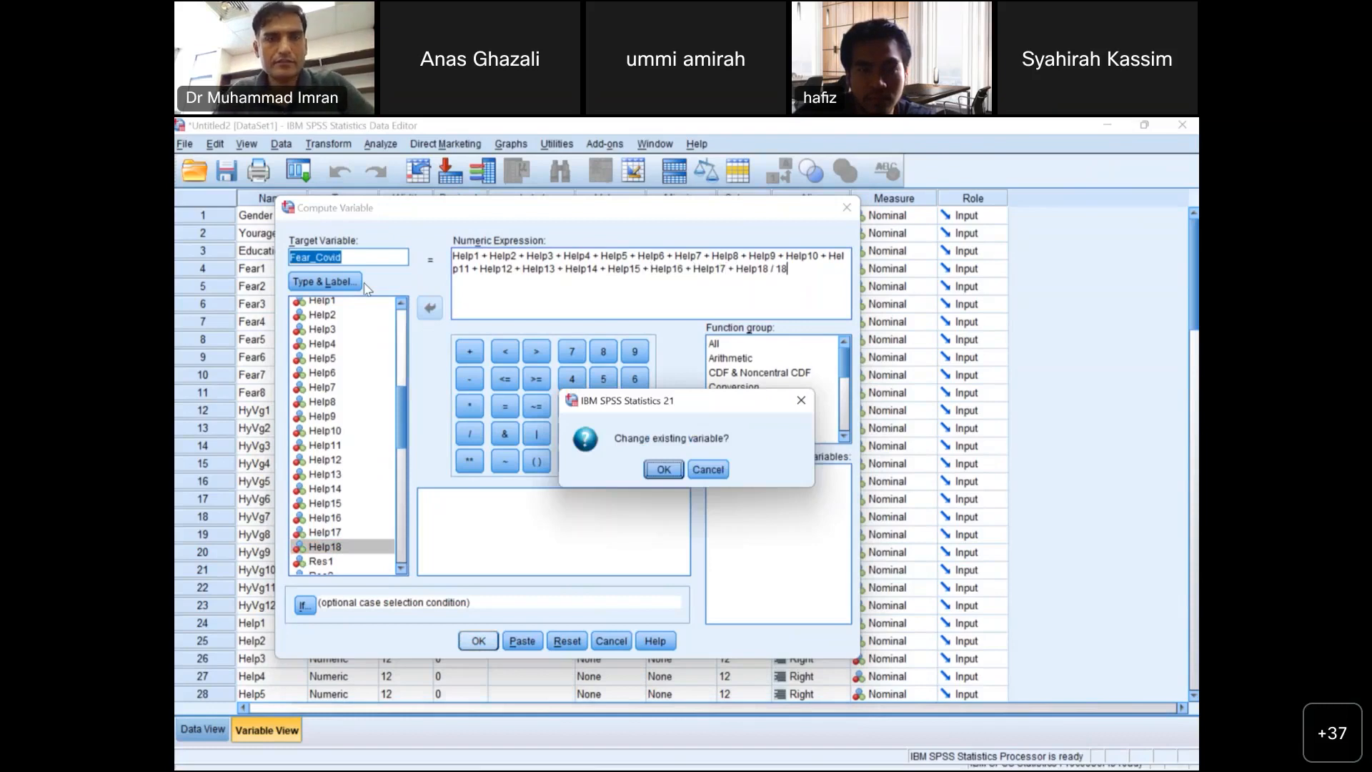
key(Escape)
text(Helplessness)
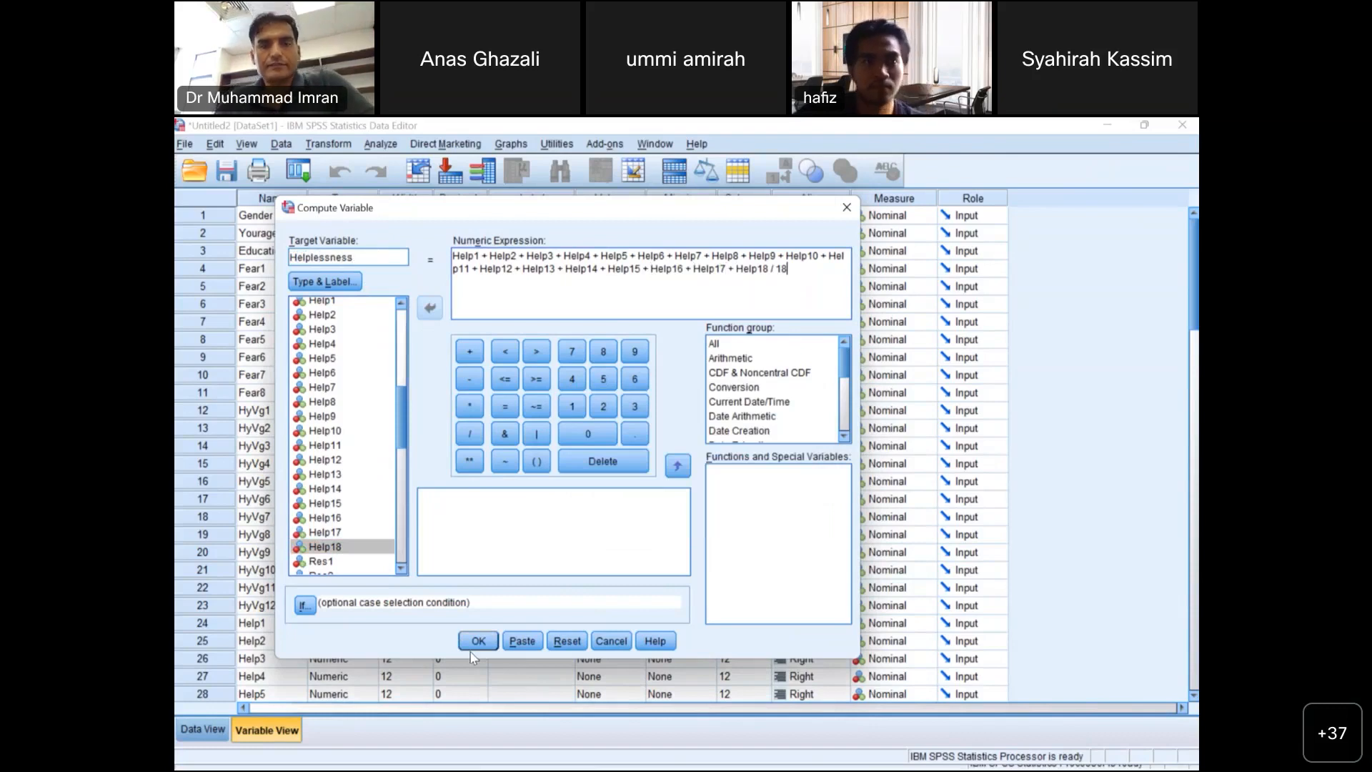
Run the computation of the Helplessness variable and check the new variables at the end of the dataset's variable list
click(474, 643)
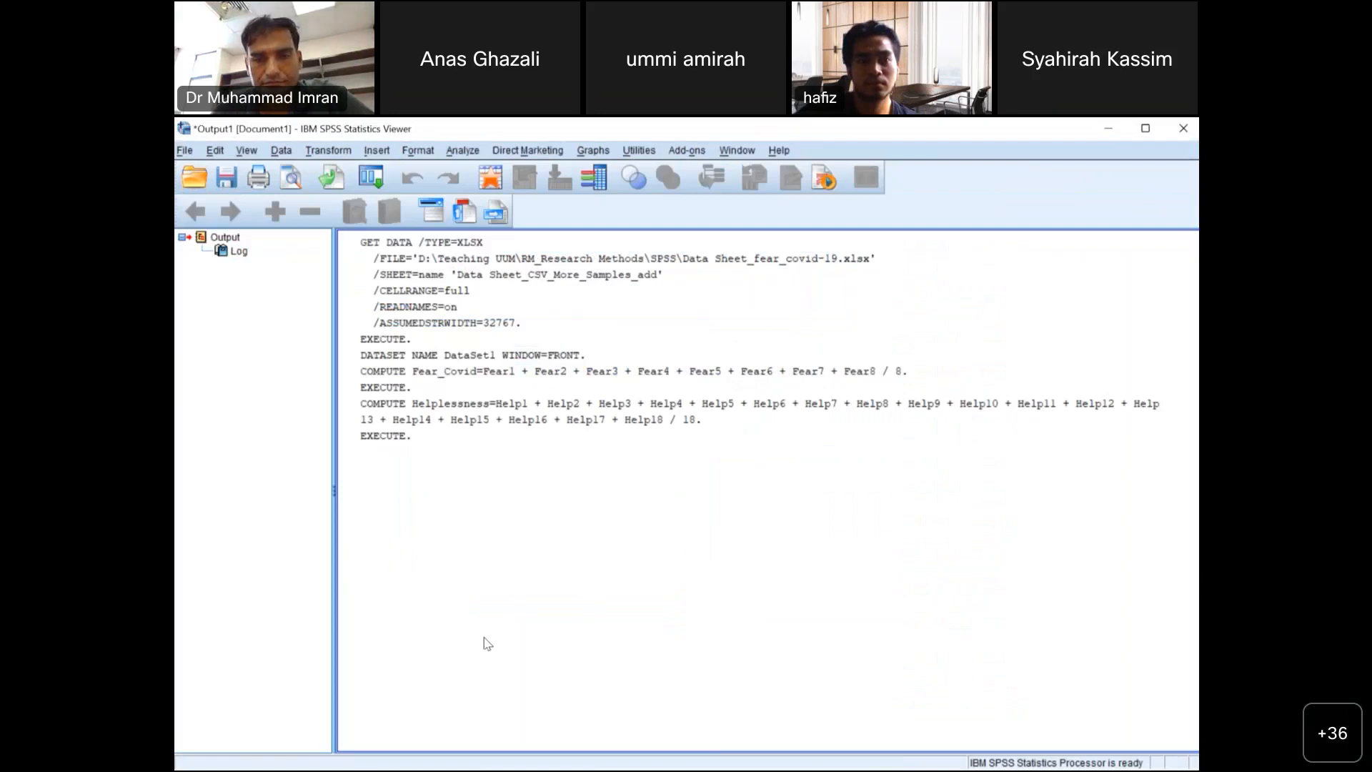
click(369, 761)
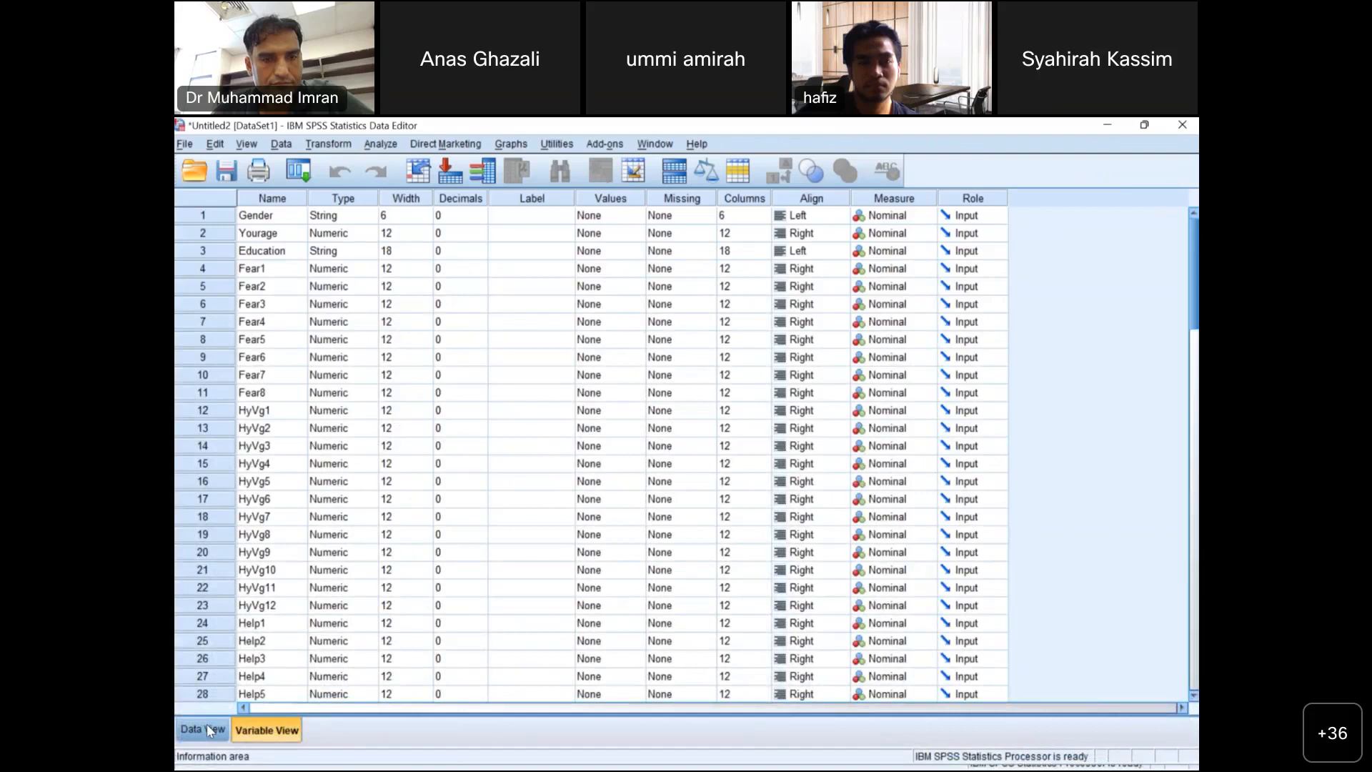
click(208, 727)
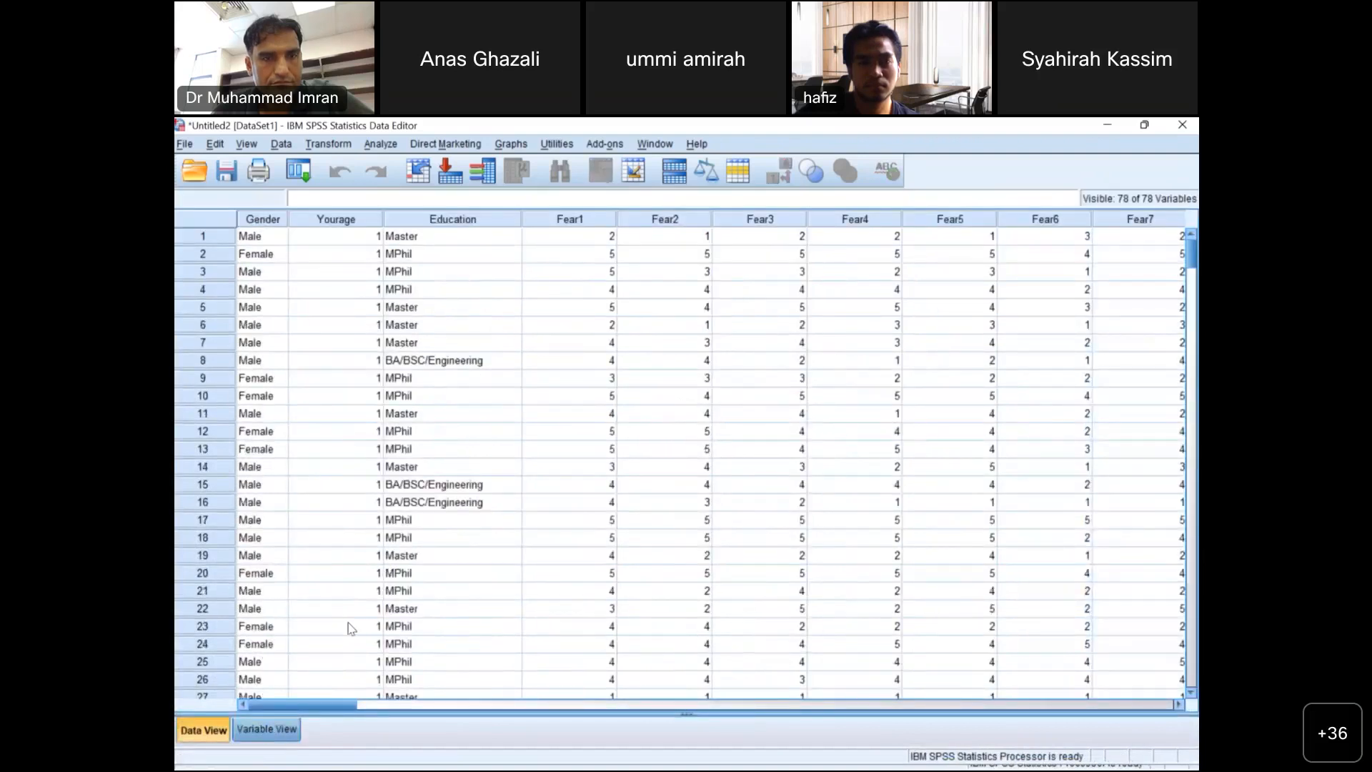
key(ctrl+t)
scroll(359, 629, down, 15)
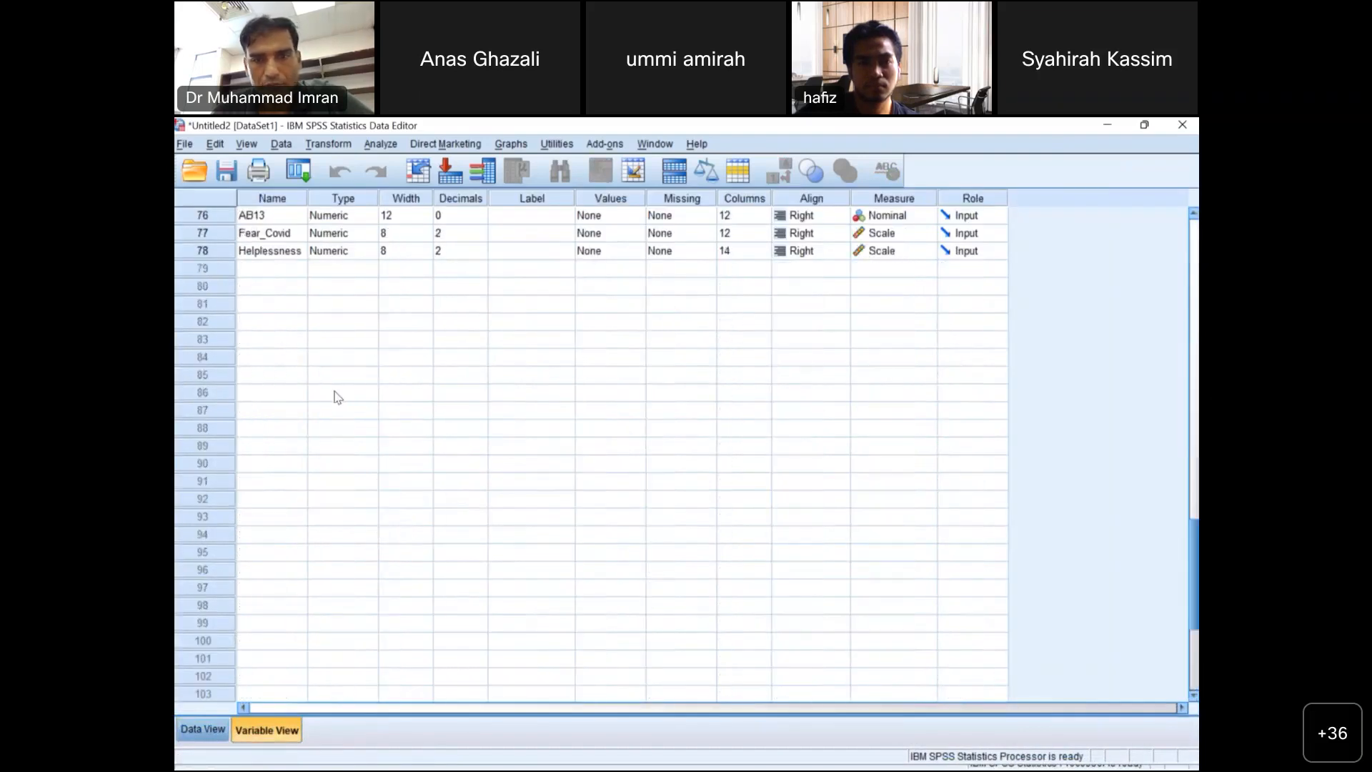
scroll(338, 397, up, 5)
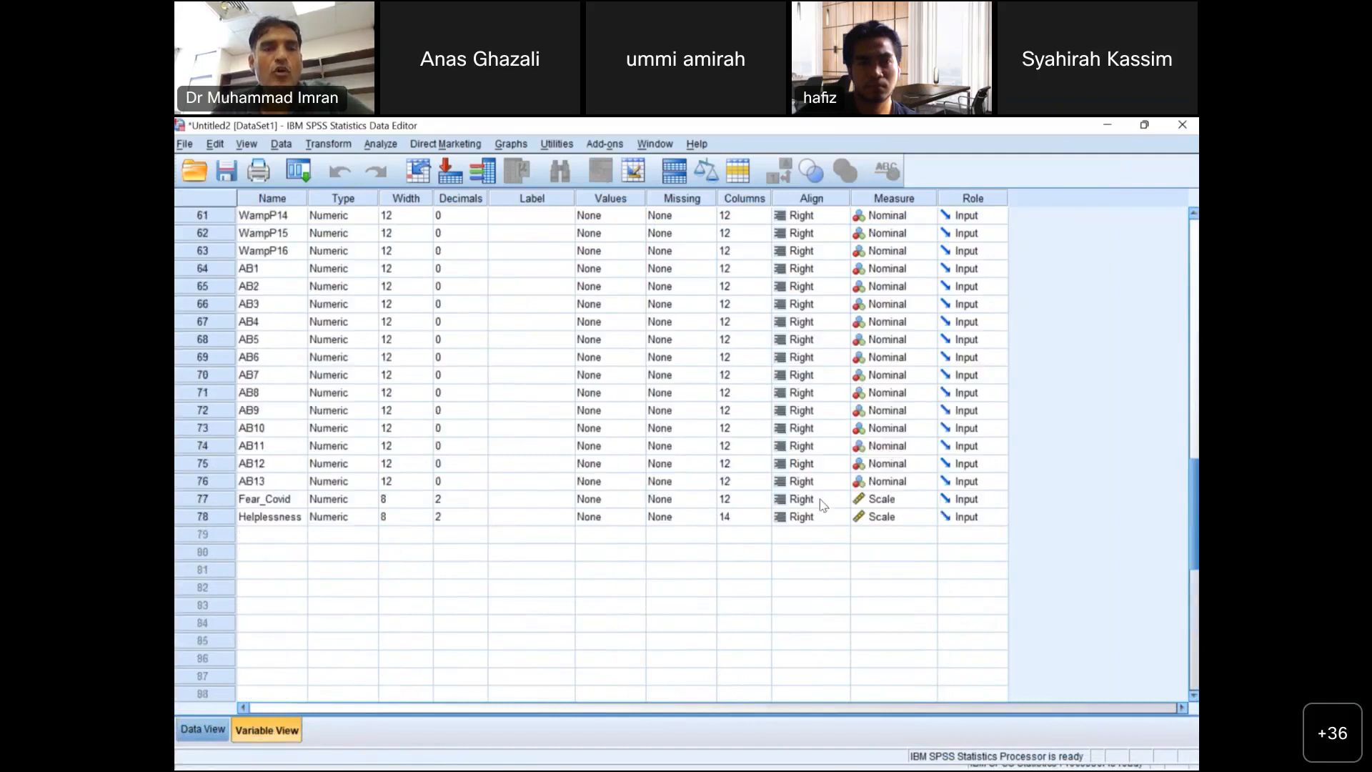
Set up a bivariate correlation with Helplessness and Fear_Covid as the variables
click(380, 146)
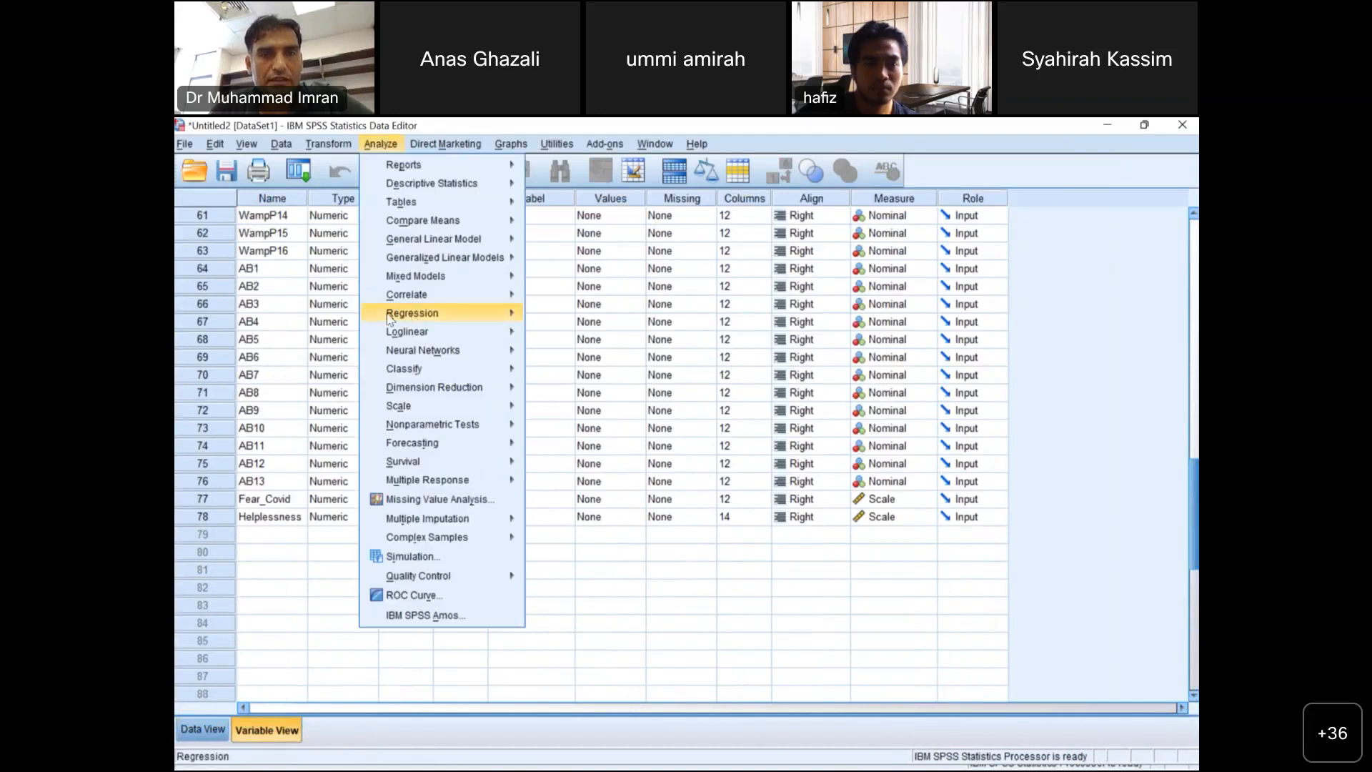
mouse_move(400, 295)
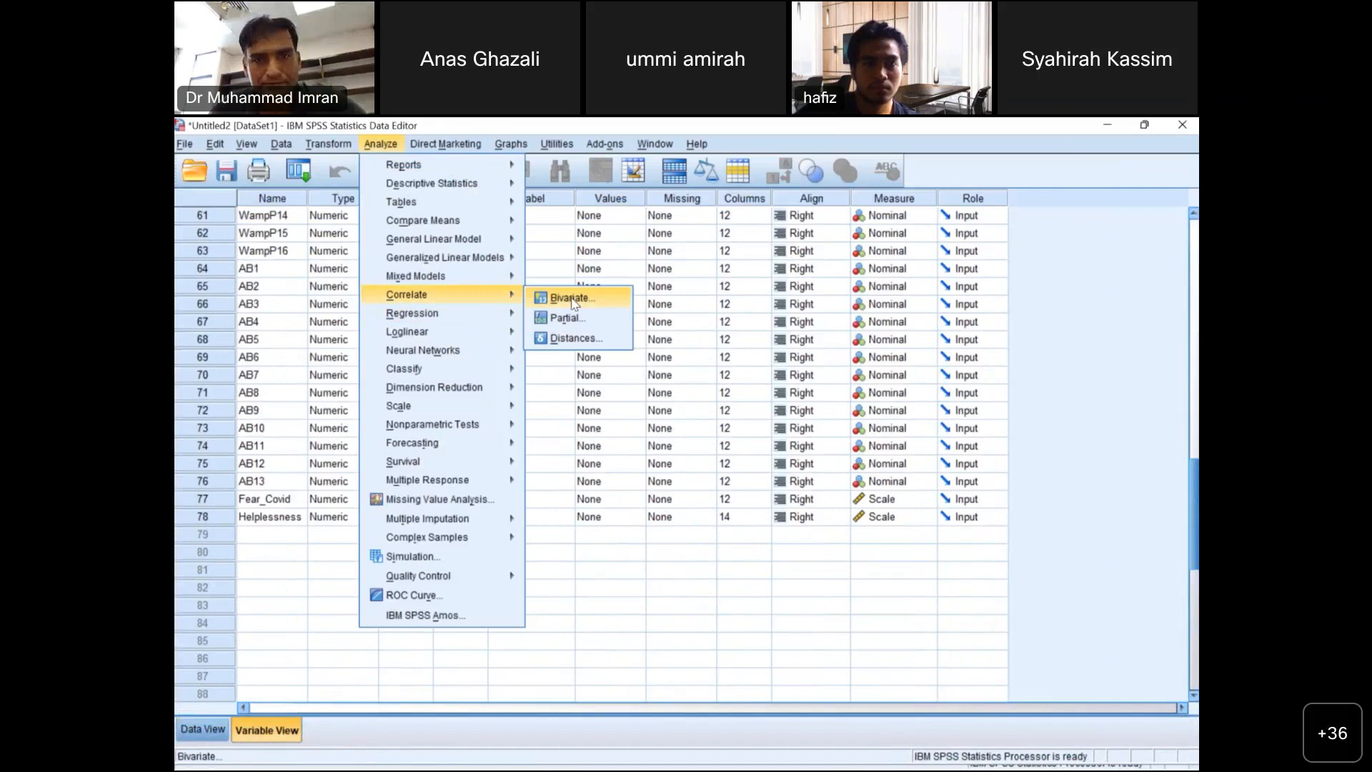
key(Return)
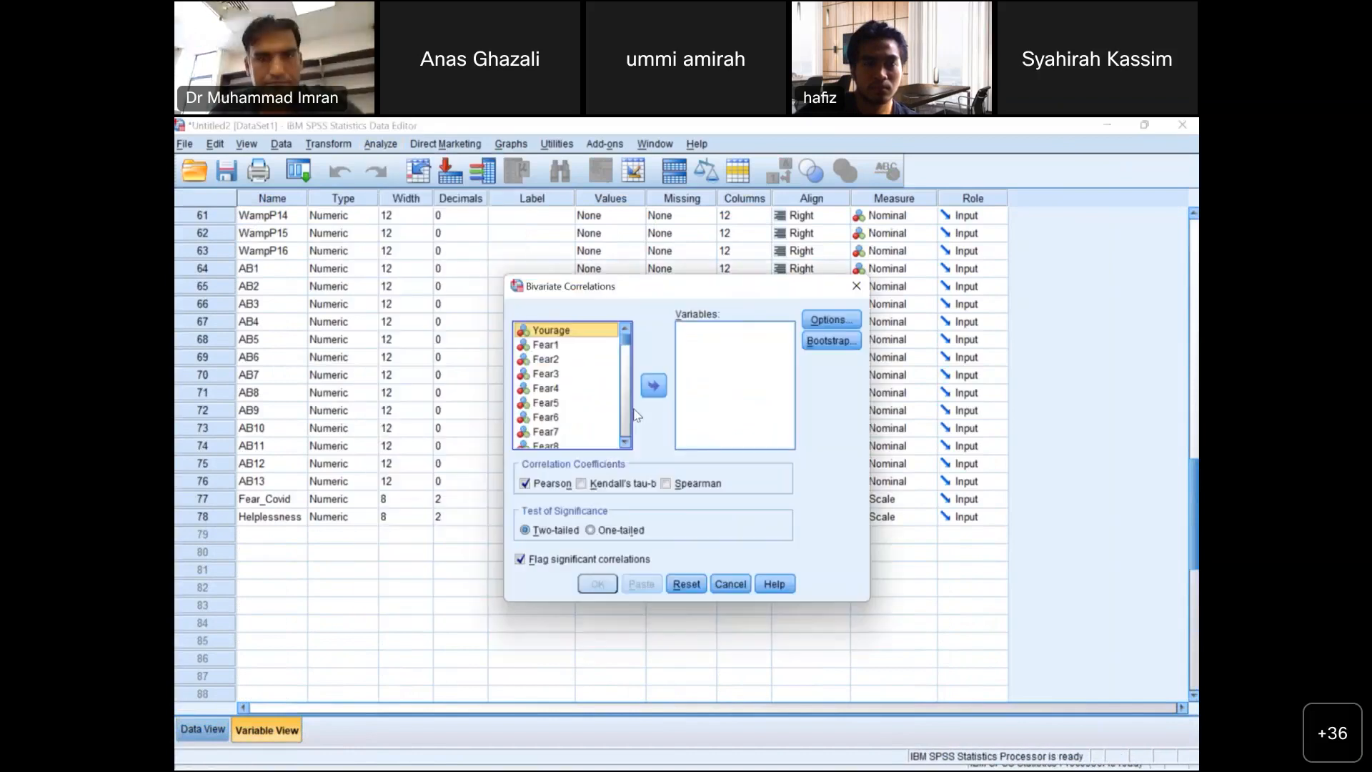
scroll(560, 431, down, 5)
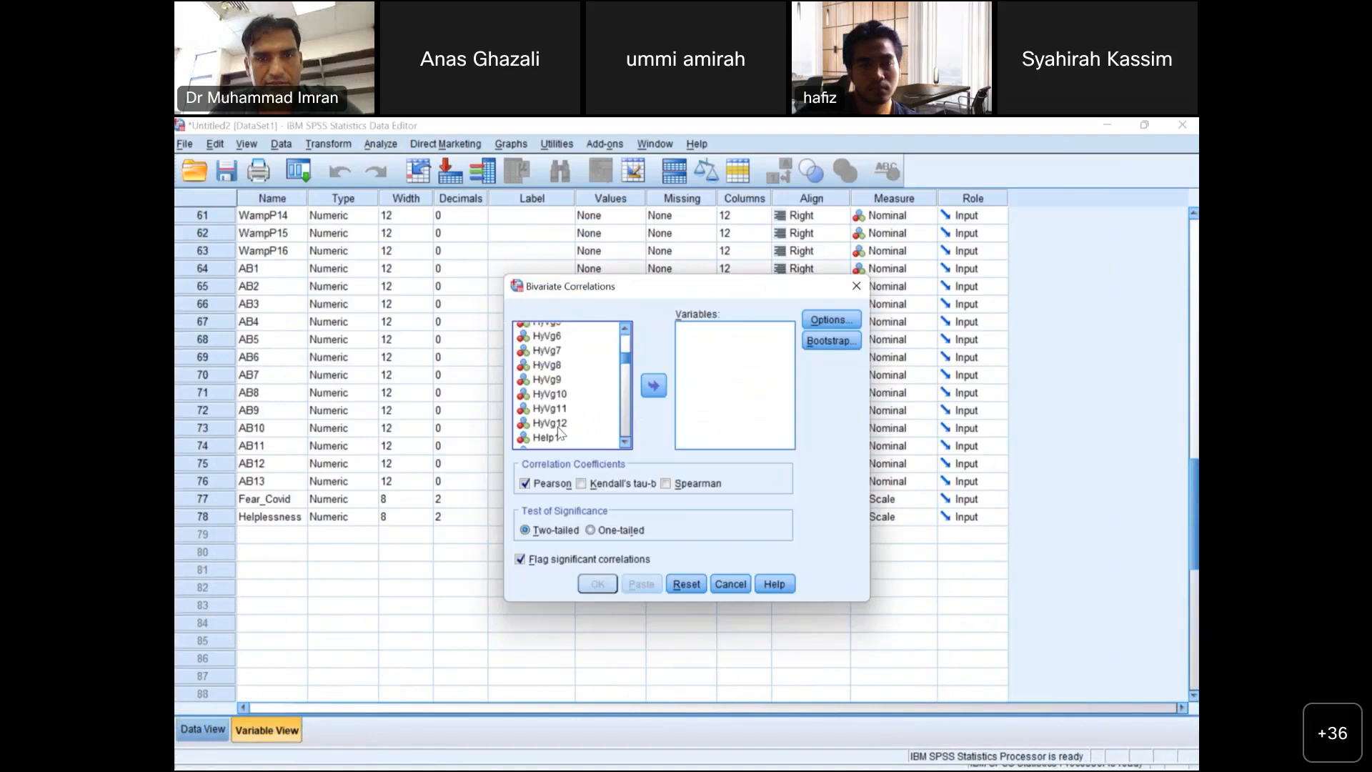
scroll(560, 431, down, 10)
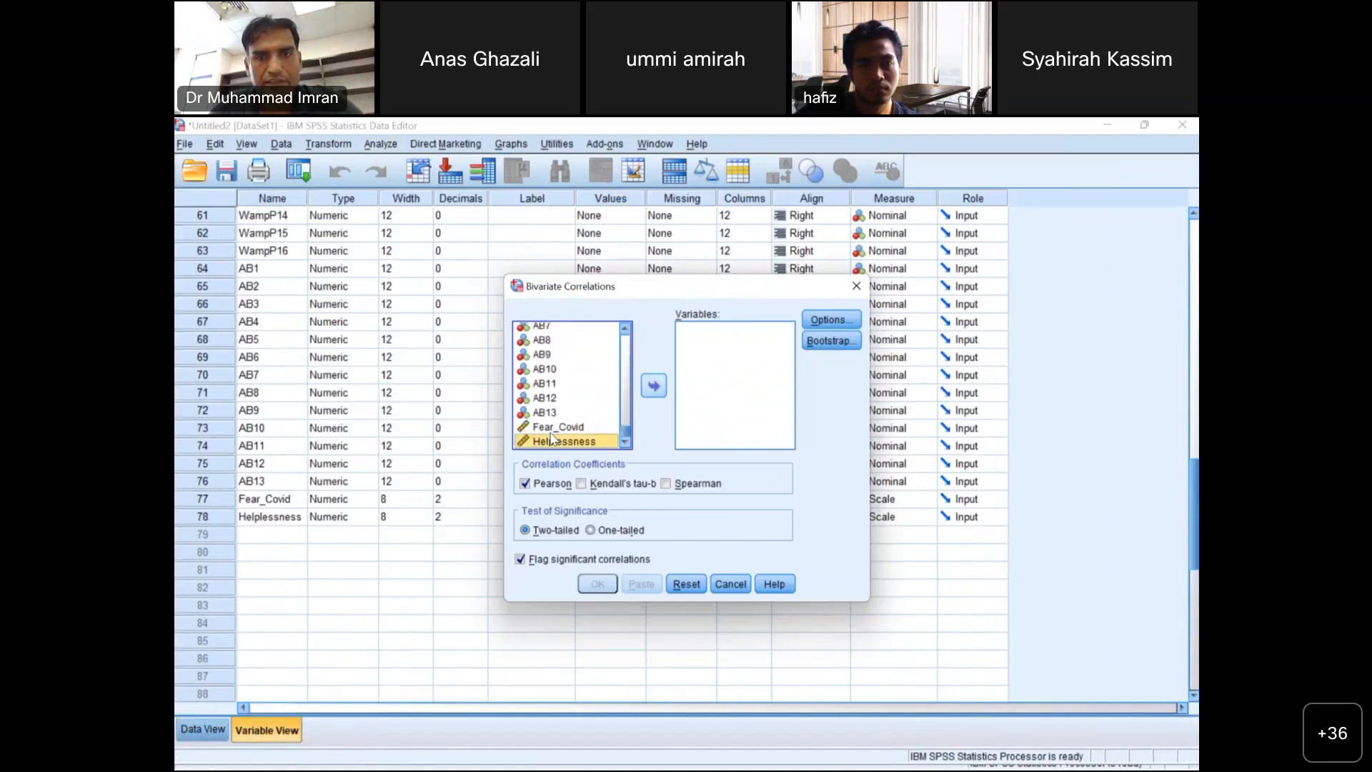
click(653, 388)
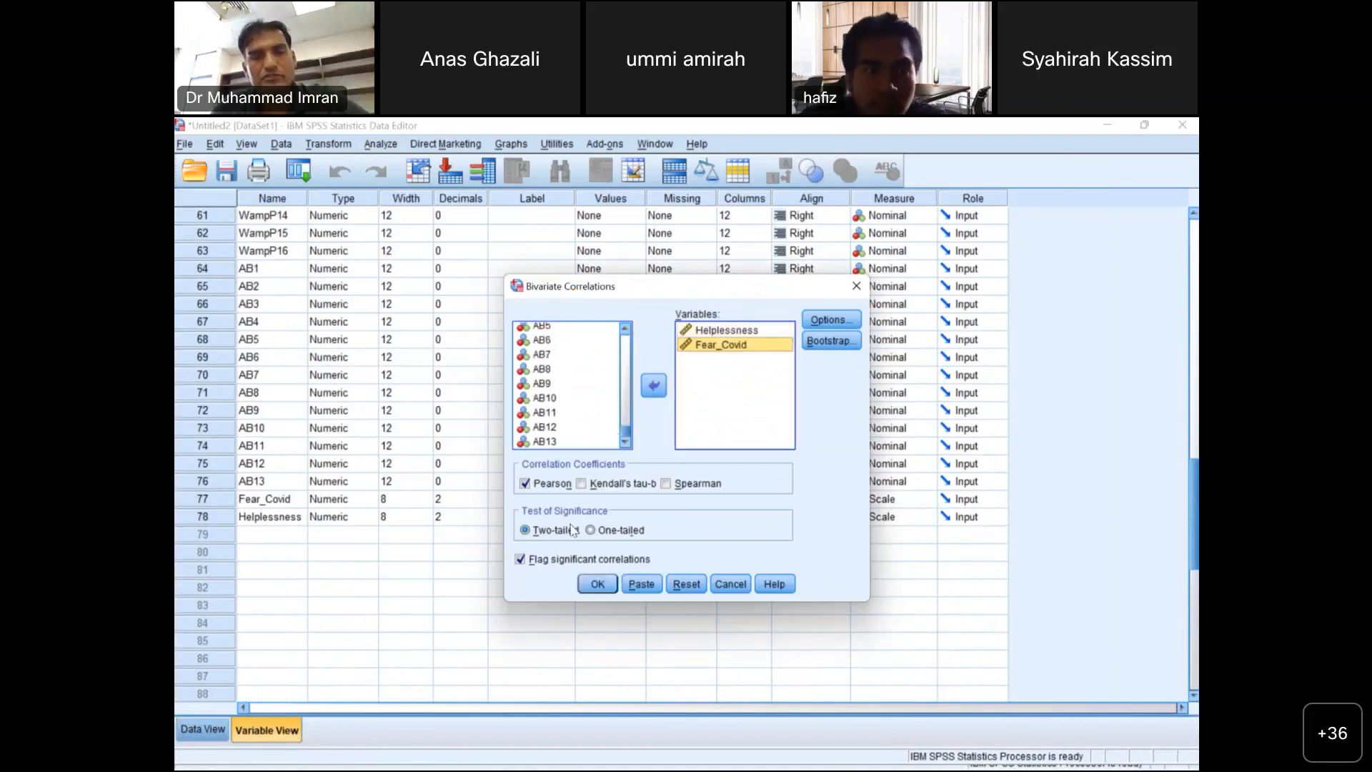
Run the two-tailed Pearson correlation with significant correlations flagged and select the Correlations table in the output
click(596, 585)
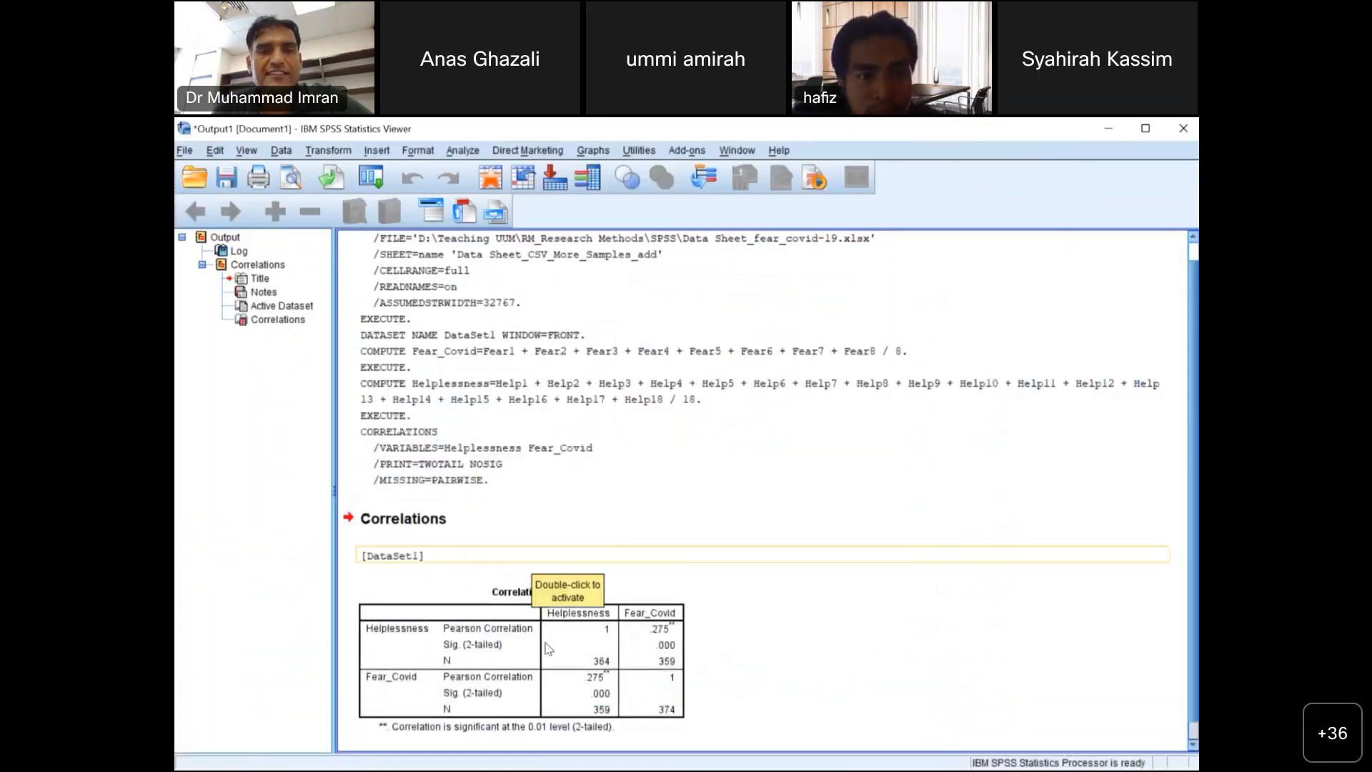
scroll(532, 572, down, 1)
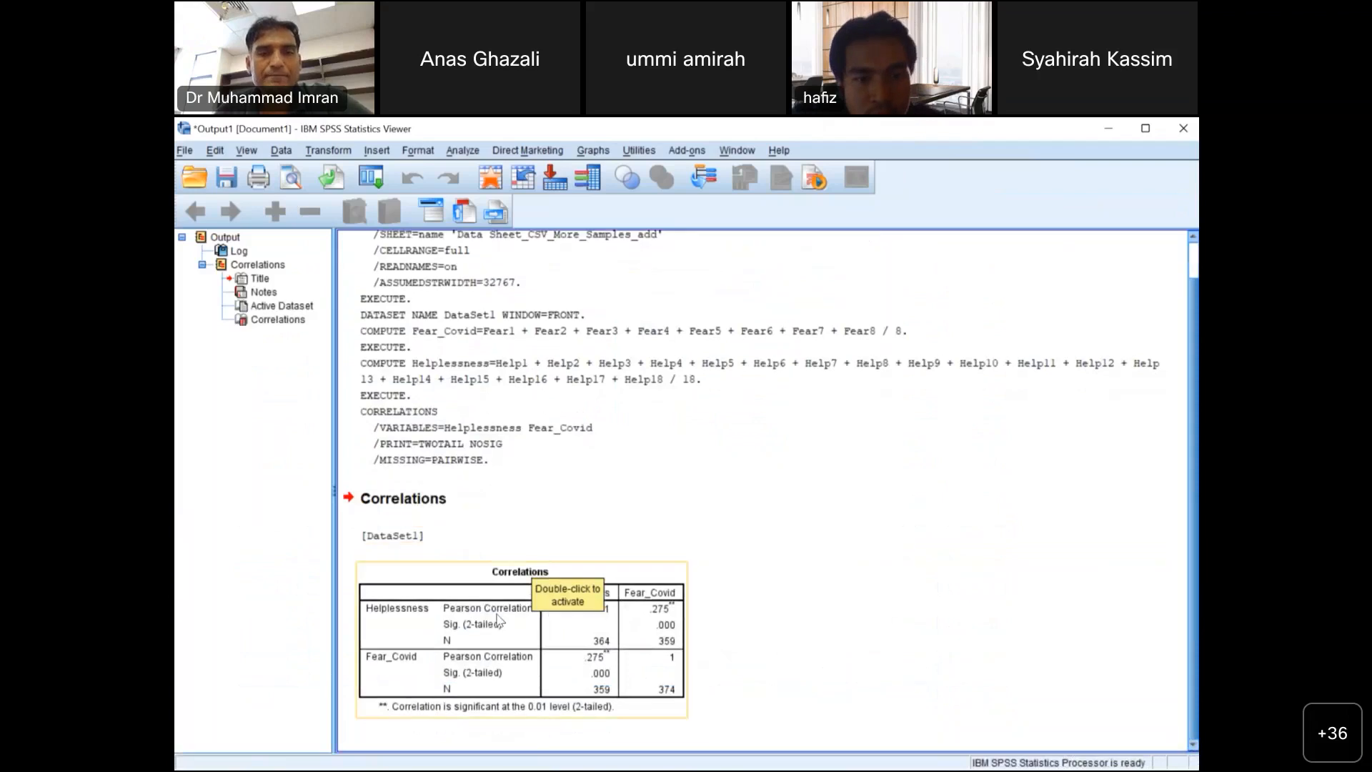
click(458, 590)
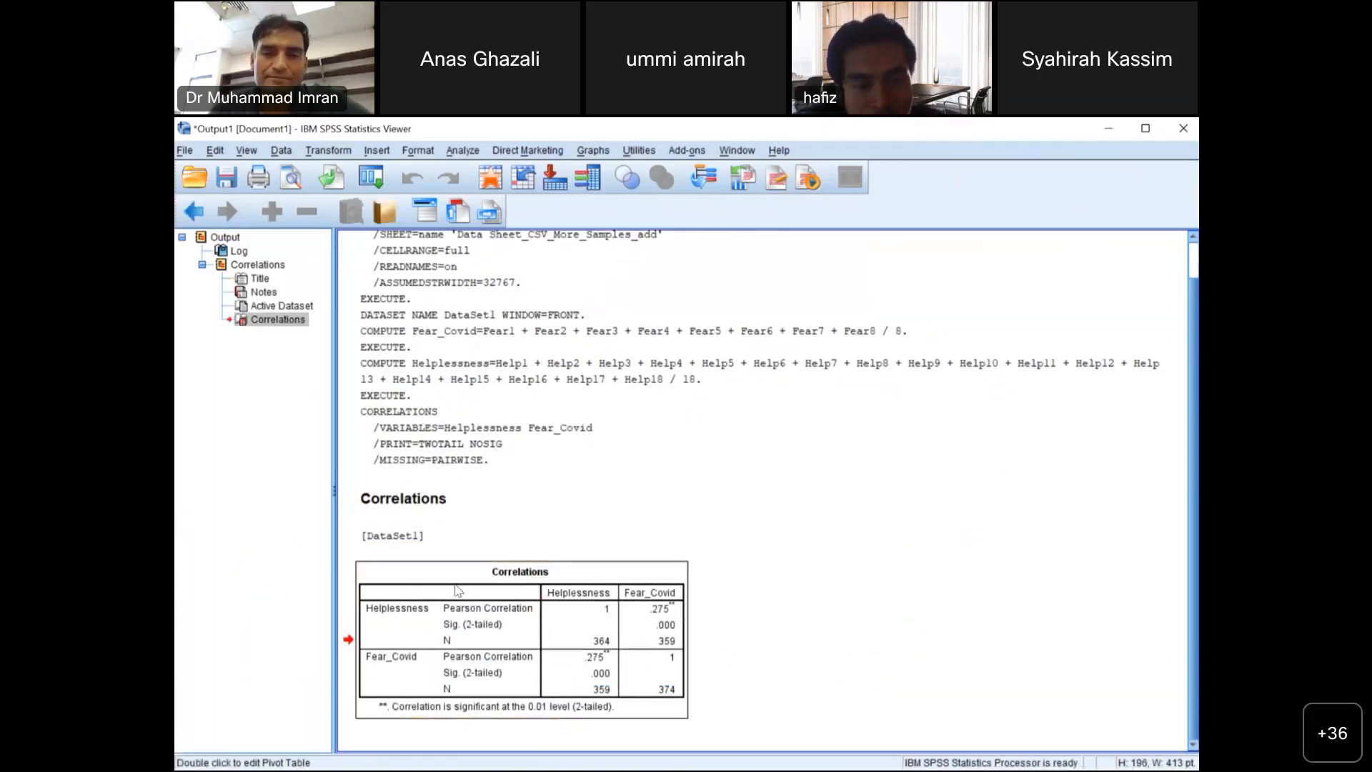